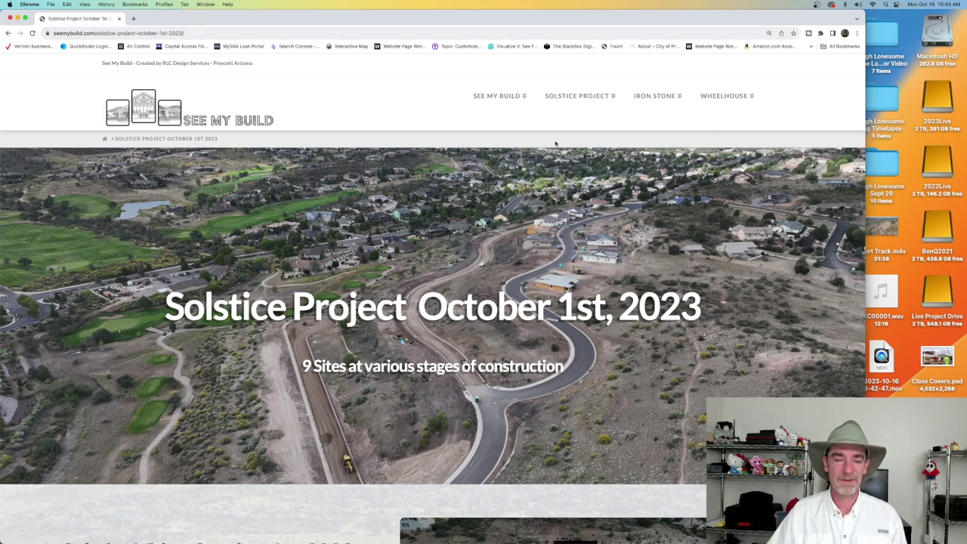
{"action": "scroll", "coordinate": [566, 152], "scroll_direction": "down", "scroll_amount": 3}
{"action": "scroll", "coordinate": [433, 300], "scroll_direction": "up", "scroll_amount": 5}
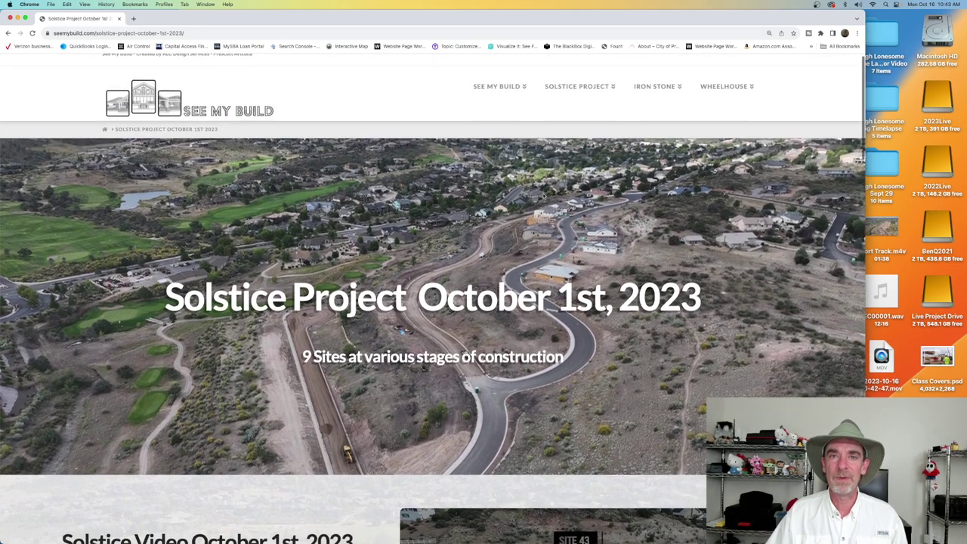
{"action": "scroll", "coordinate": [608, 239], "scroll_direction": "down", "scroll_amount": 10}
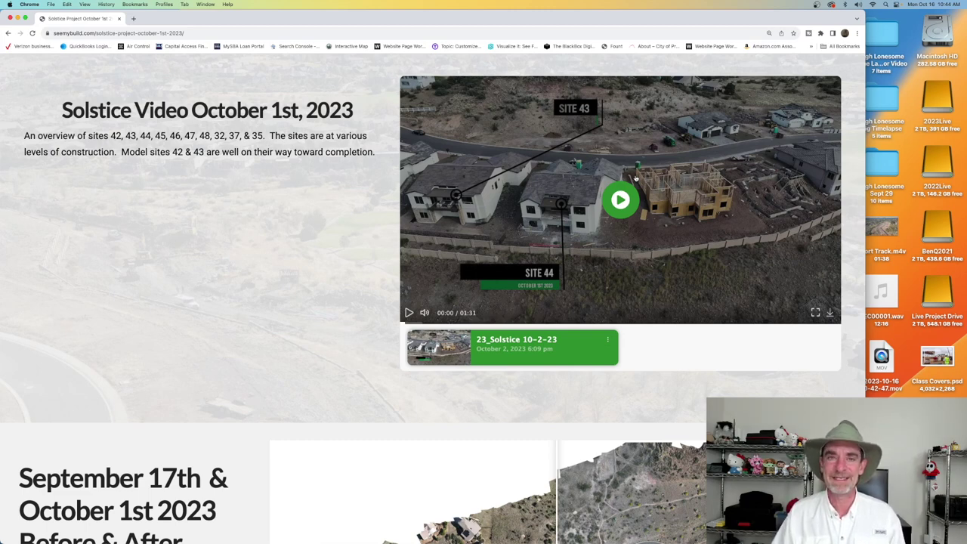
{"action": "scroll", "coordinate": [552, 197], "scroll_direction": "down", "scroll_amount": 2}
{"action": "scroll", "coordinate": [553, 198], "scroll_direction": "down", "scroll_amount": 9}
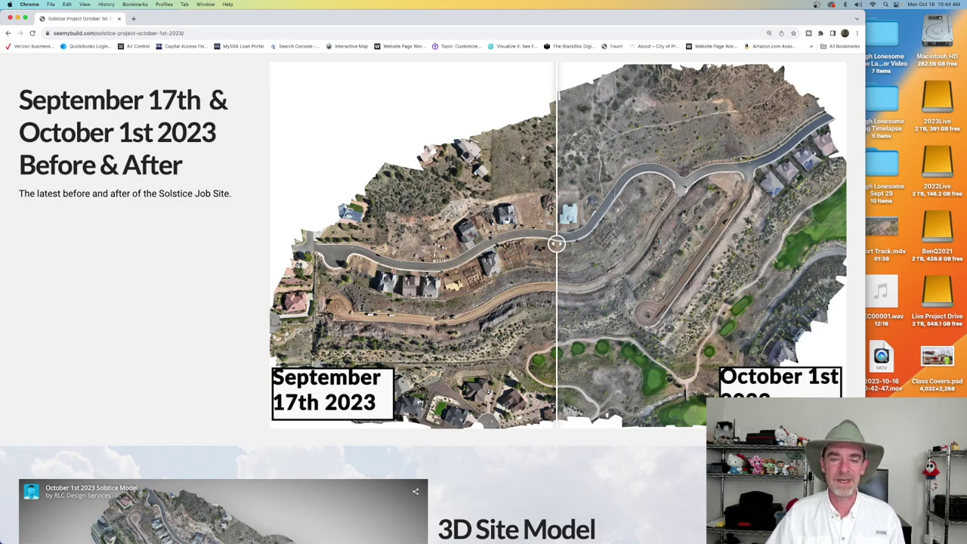
{"action": "scroll", "coordinate": [555, 244], "scroll_direction": "down", "scroll_amount": 5}
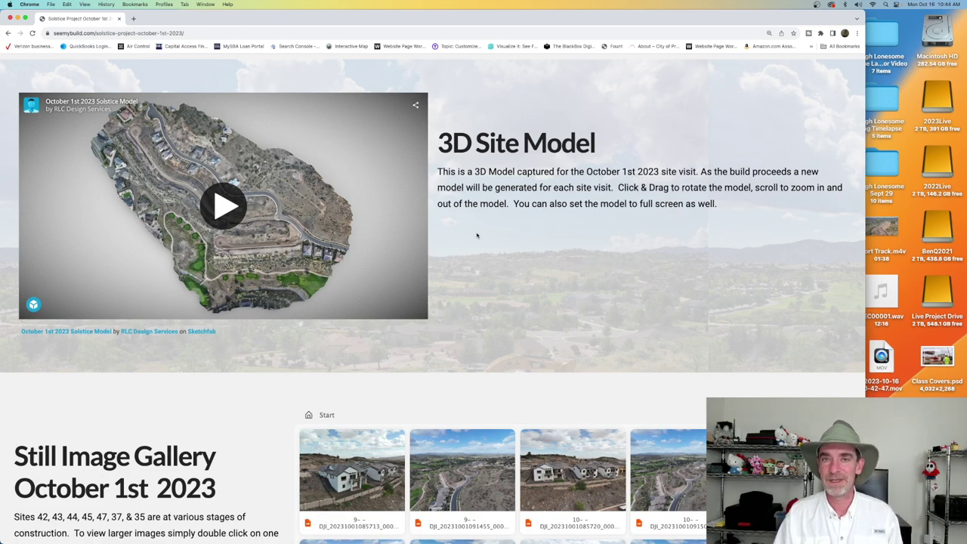
{"action": "scroll", "coordinate": [476, 236], "scroll_direction": "down", "scroll_amount": 3}
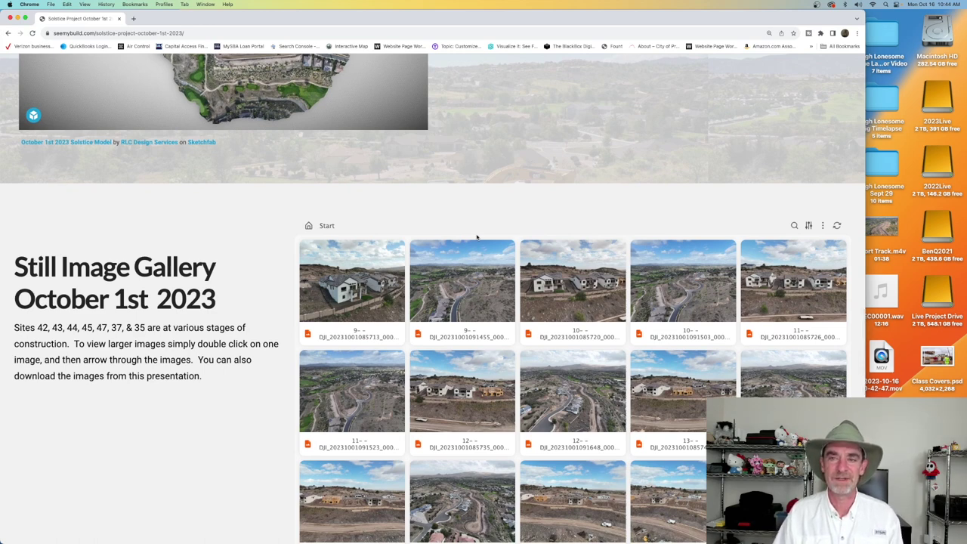
{"action": "scroll", "coordinate": [547, 238], "scroll_direction": "up", "scroll_amount": 15}
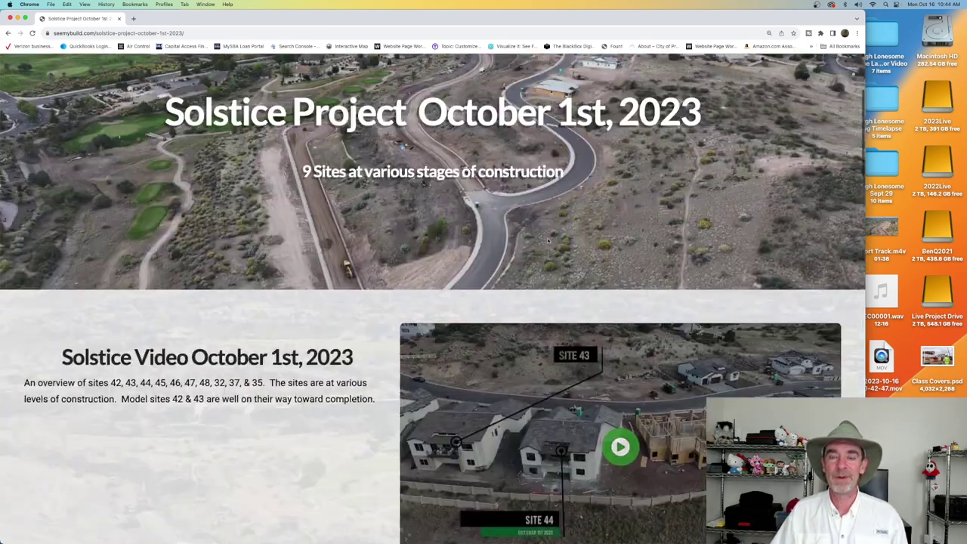
{"action": "scroll", "coordinate": [547, 239], "scroll_direction": "up", "scroll_amount": 3}
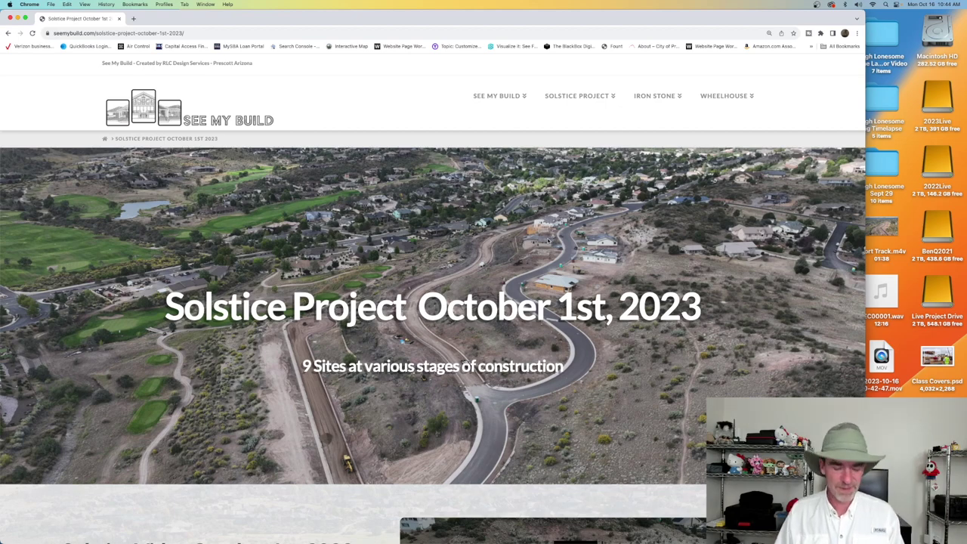
{"action": "scroll", "coordinate": [548, 240], "scroll_direction": "down", "scroll_amount": 3}
{"action": "scroll", "coordinate": [581, 283], "scroll_direction": "down", "scroll_amount": 7}
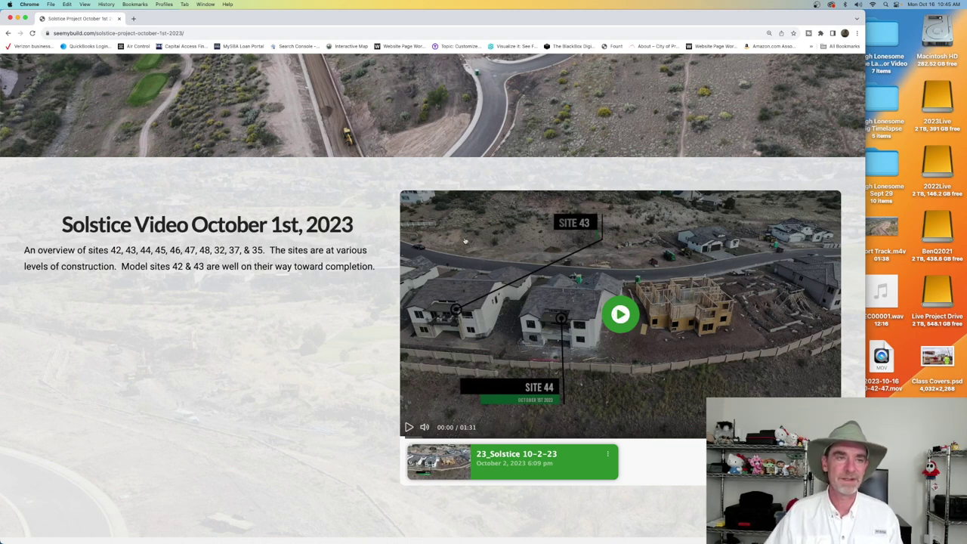
Minimize Chrome and browse the flight folders in the 24_Solstice 2023 Finder window.
{"action": "left_click", "coordinate": [18, 18]}
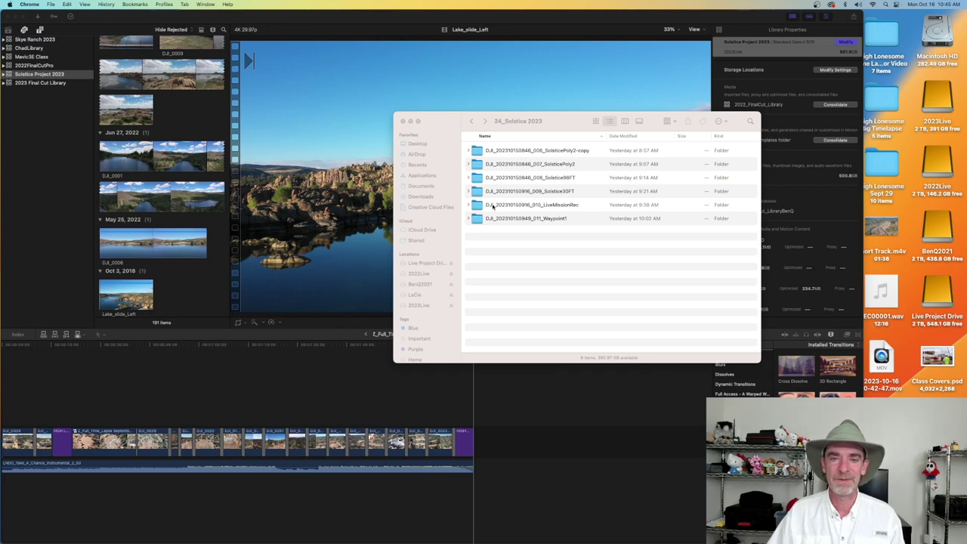
{"action": "left_click_drag", "start_coordinate": [563, 126], "coordinate": [552, 121]}
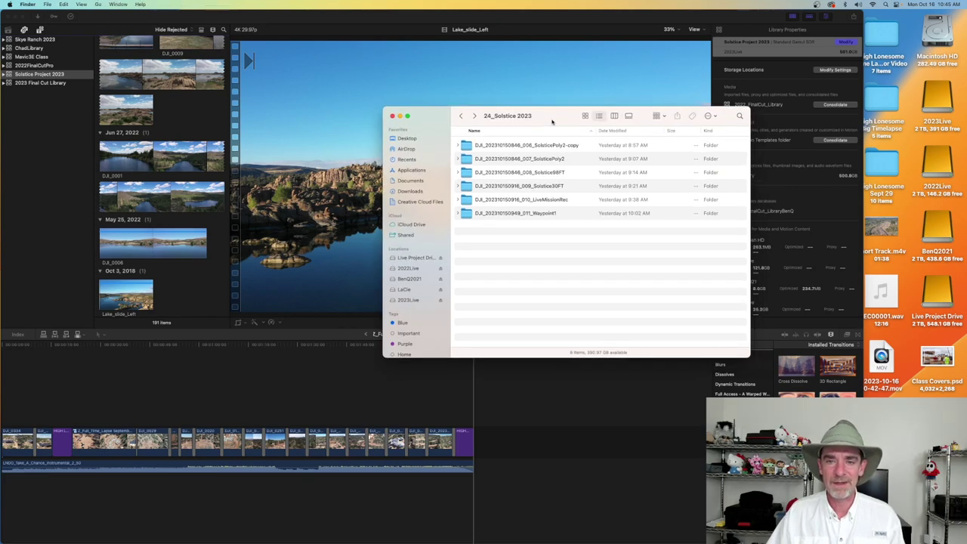
{"action": "left_click", "coordinate": [557, 143]}
{"action": "left_click", "coordinate": [556, 160]}
{"action": "left_click", "coordinate": [563, 144]}
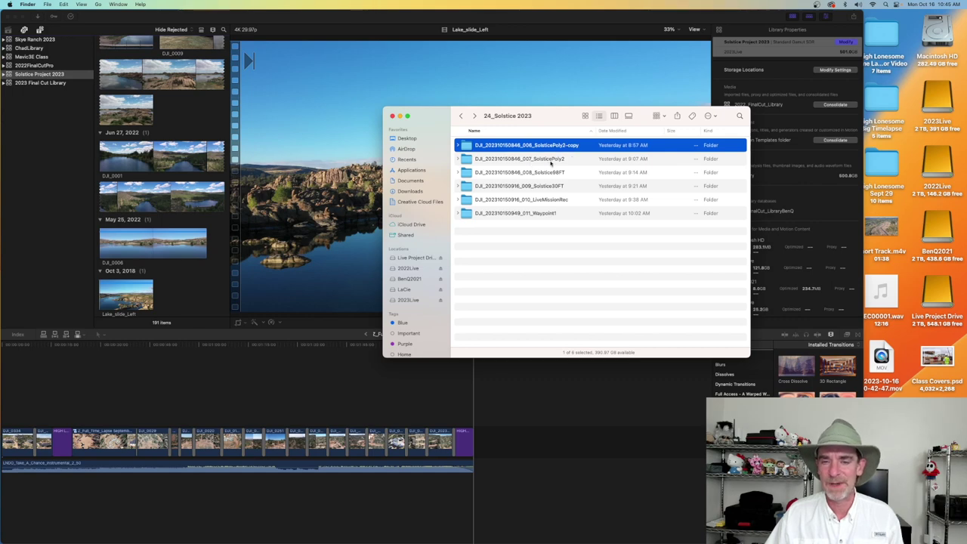
{"action": "left_click", "coordinate": [553, 158]}
{"action": "left_click", "coordinate": [555, 147]}
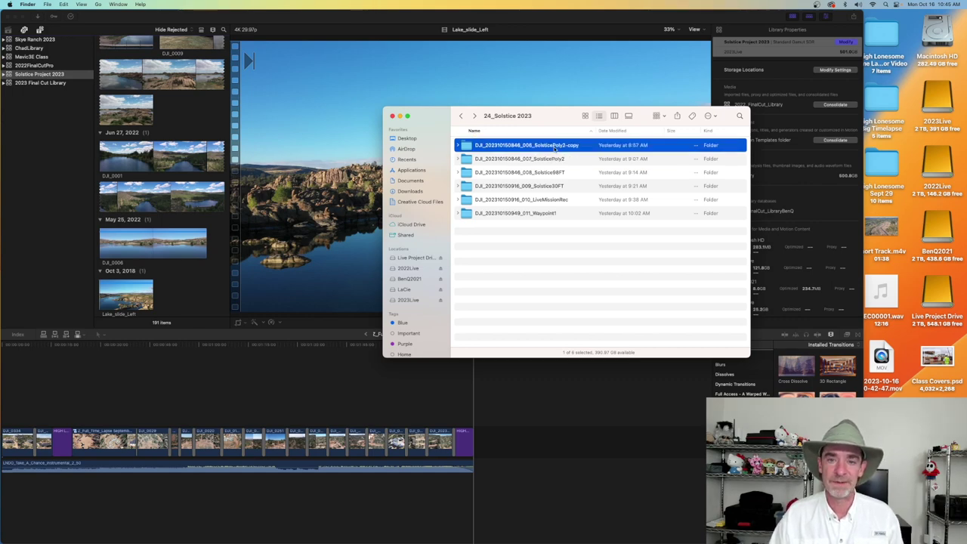
Open SolsticePoly2-copy, scroll through its JPEG photos, then return to 24_Solstice 2023.
{"action": "double_click", "coordinate": [555, 149]}
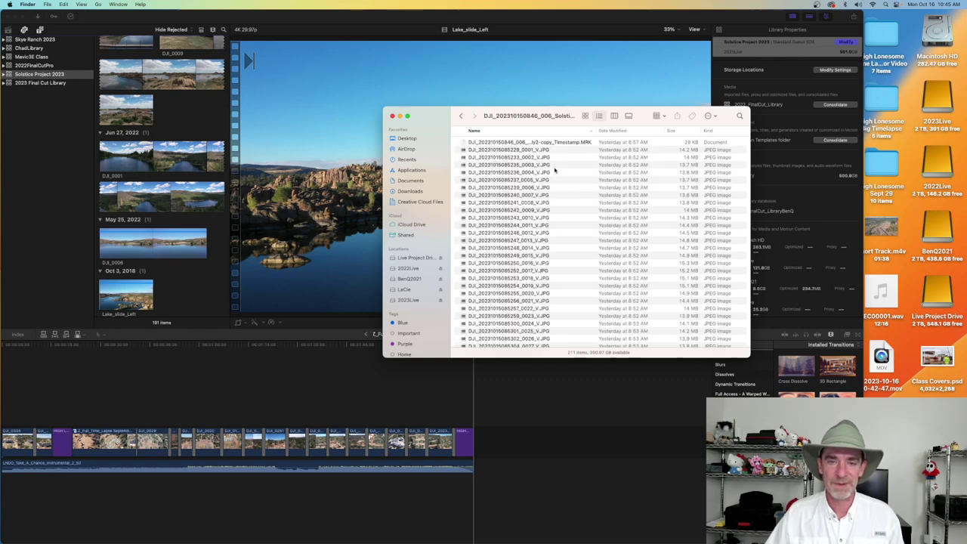
{"action": "scroll", "coordinate": [552, 194], "scroll_direction": "down", "scroll_amount": 10}
{"action": "scroll", "coordinate": [552, 196], "scroll_direction": "down", "scroll_amount": 10}
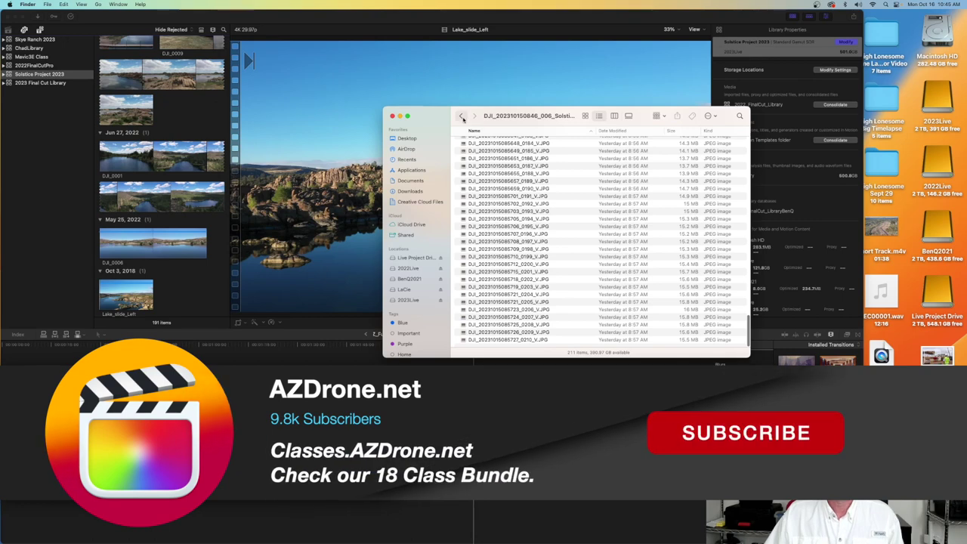
{"action": "key", "text": "super+Up"}
{"action": "left_click", "coordinate": [527, 159]}
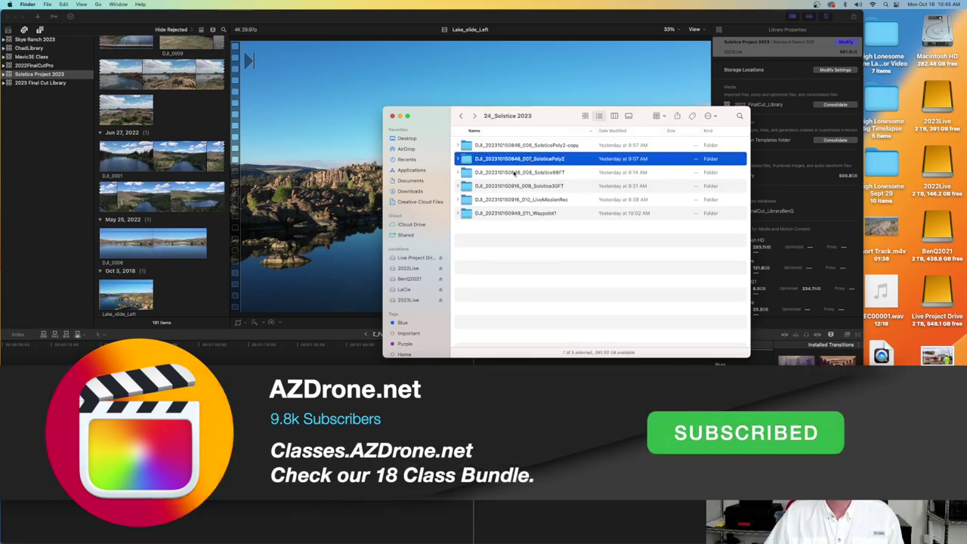
Look through the Solstice98FT, Solstice30FT, LiveMissionRec and Waypoint1 folders.
{"action": "left_click", "coordinate": [514, 172]}
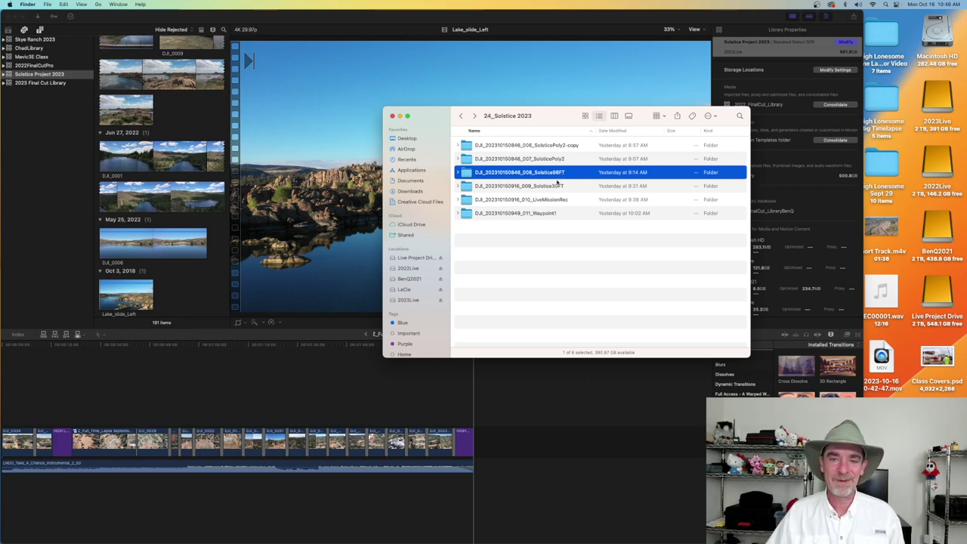
{"action": "left_click", "coordinate": [553, 187]}
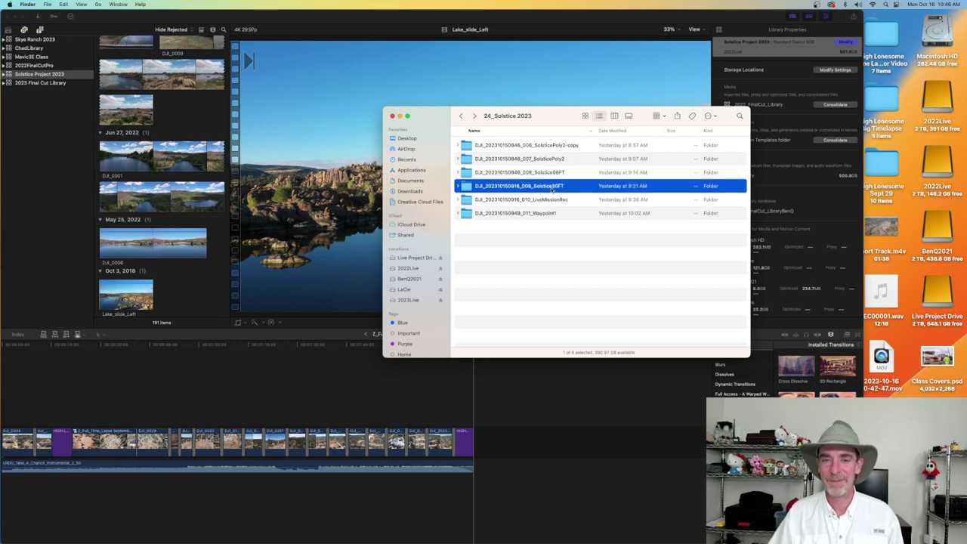
{"action": "left_click", "coordinate": [545, 199]}
{"action": "key", "text": "Down"}
{"action": "key", "text": "Up"}
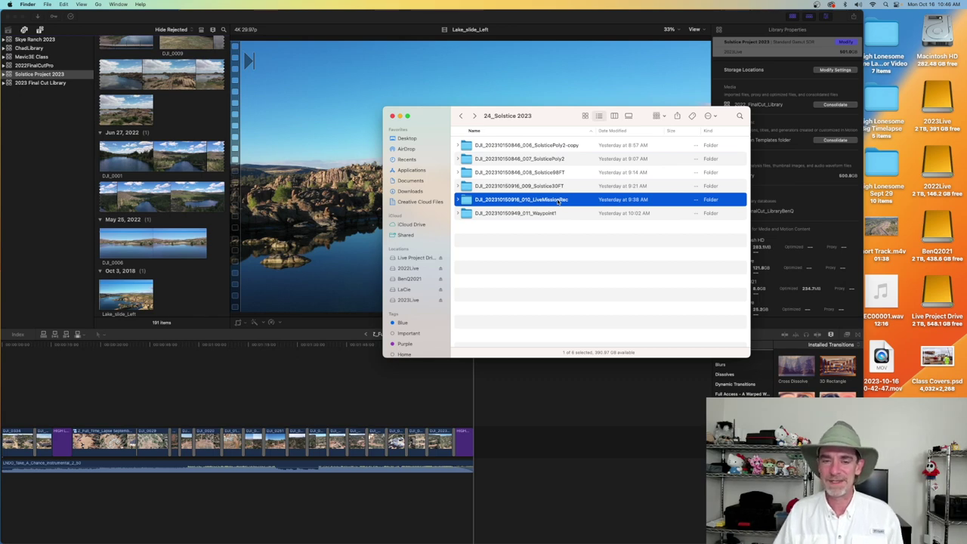
{"action": "left_click", "coordinate": [535, 214]}
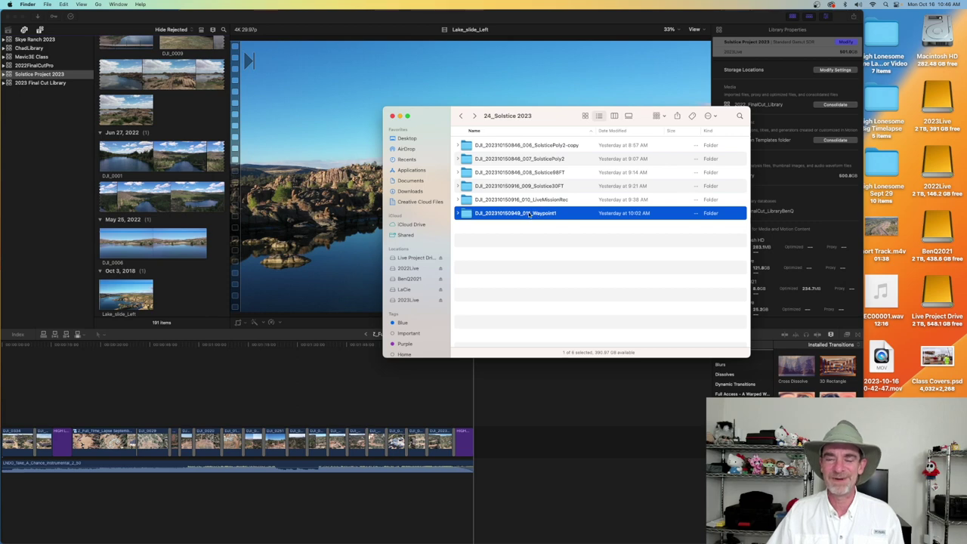
Open Solstice98FT, select its MP4 flight video, and switch back to Final Cut Pro.
{"action": "left_click", "coordinate": [552, 173]}
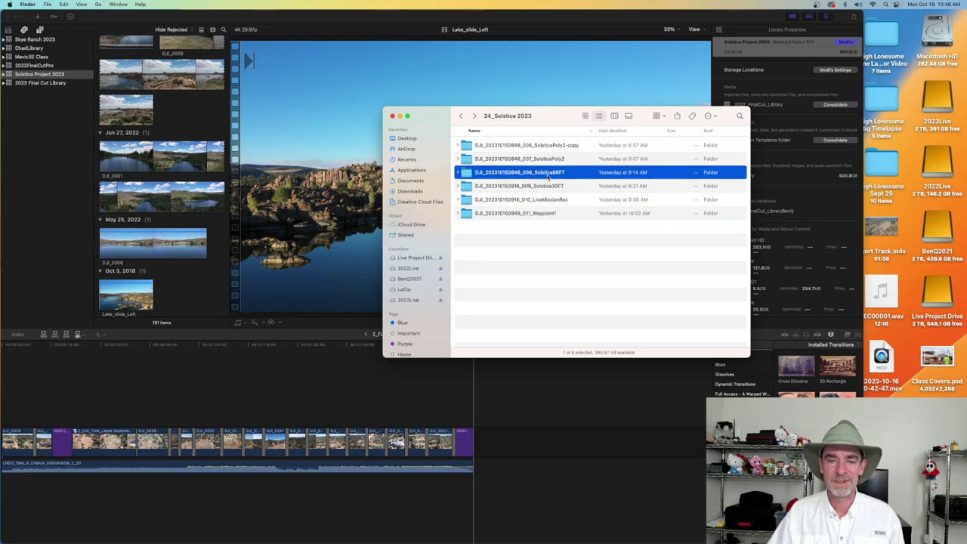
{"action": "double_click", "coordinate": [549, 173]}
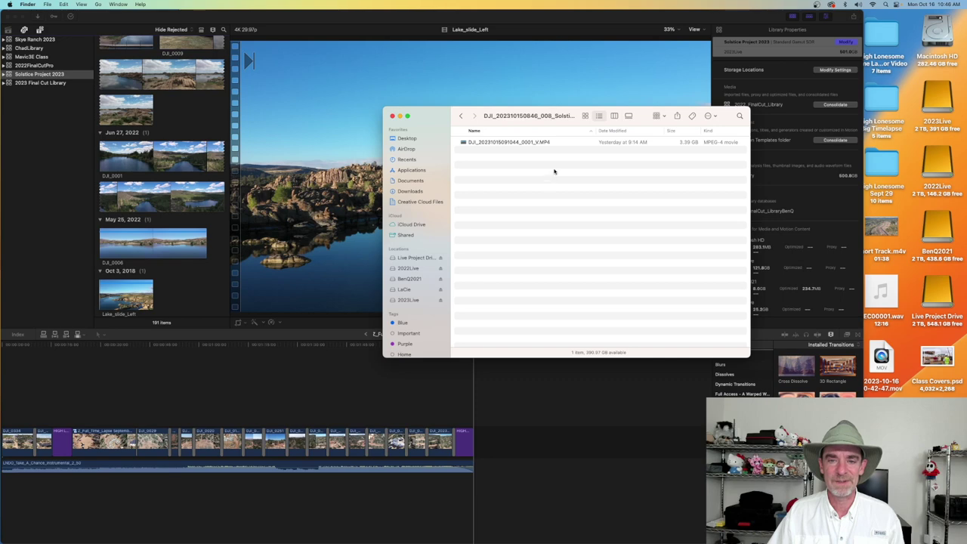
{"action": "left_click", "coordinate": [521, 142]}
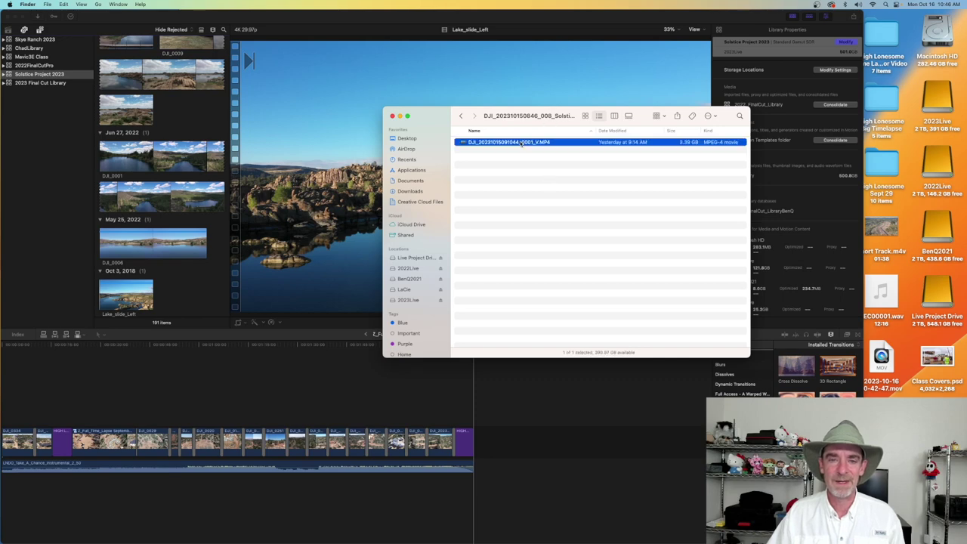
{"action": "left_click", "coordinate": [368, 22]}
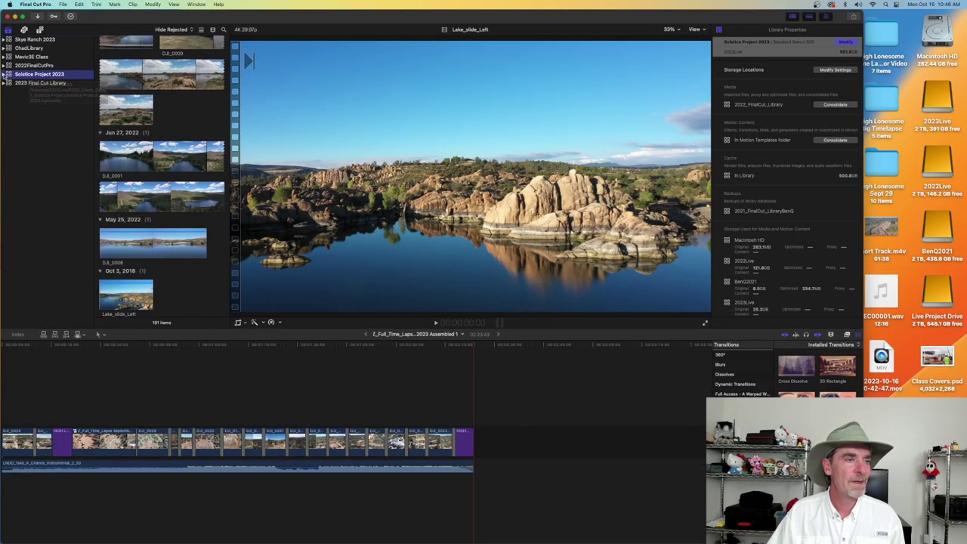
Expand the Solstice Project 2023 library and select the 23_Solstice 10-2-23 event, keeping its name.
{"action": "left_click", "coordinate": [5, 74]}
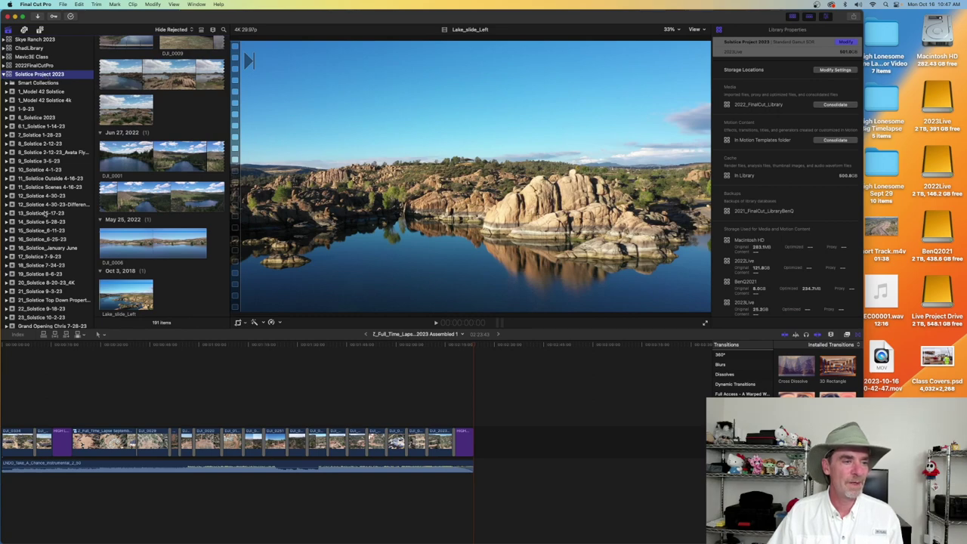
{"action": "scroll", "coordinate": [39, 274], "scroll_direction": "down", "scroll_amount": 3}
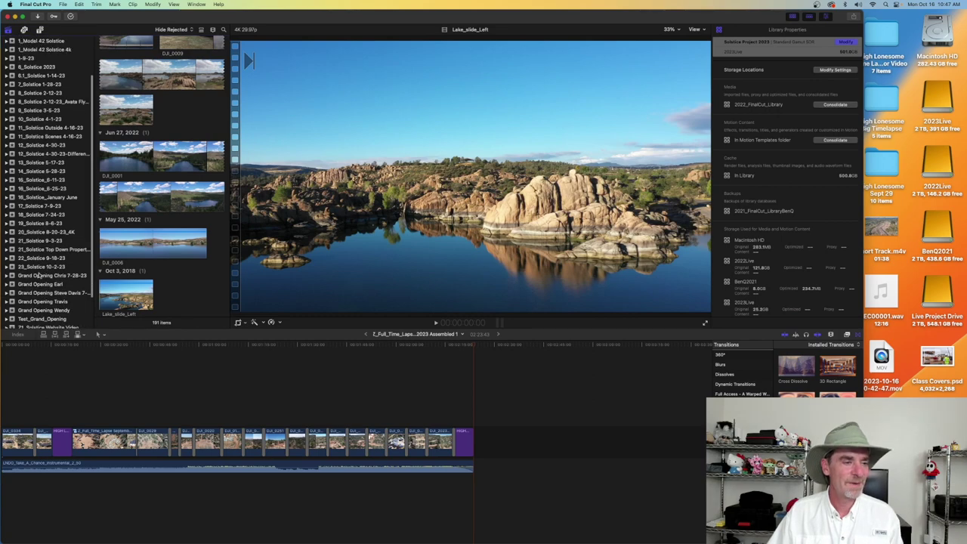
{"action": "scroll", "coordinate": [40, 274], "scroll_direction": "up", "scroll_amount": 3}
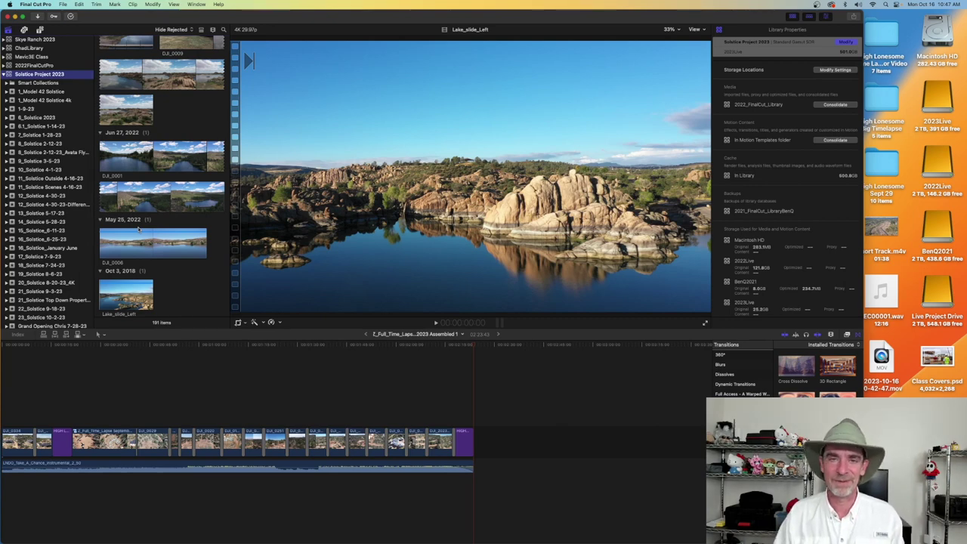
{"action": "scroll", "coordinate": [44, 289], "scroll_direction": "down", "scroll_amount": 3}
{"action": "left_click", "coordinate": [43, 285]}
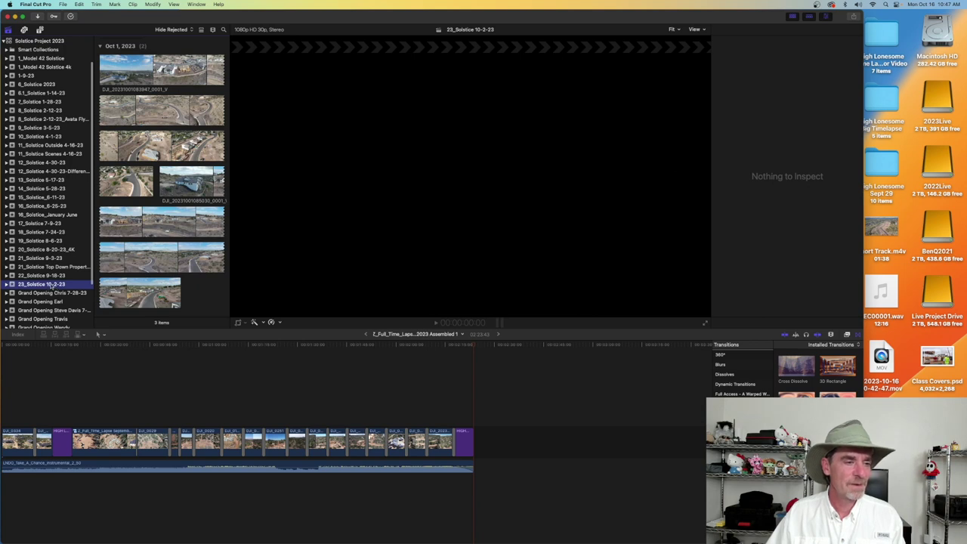
{"action": "left_click", "coordinate": [43, 284]}
{"action": "key", "text": "super+c"}
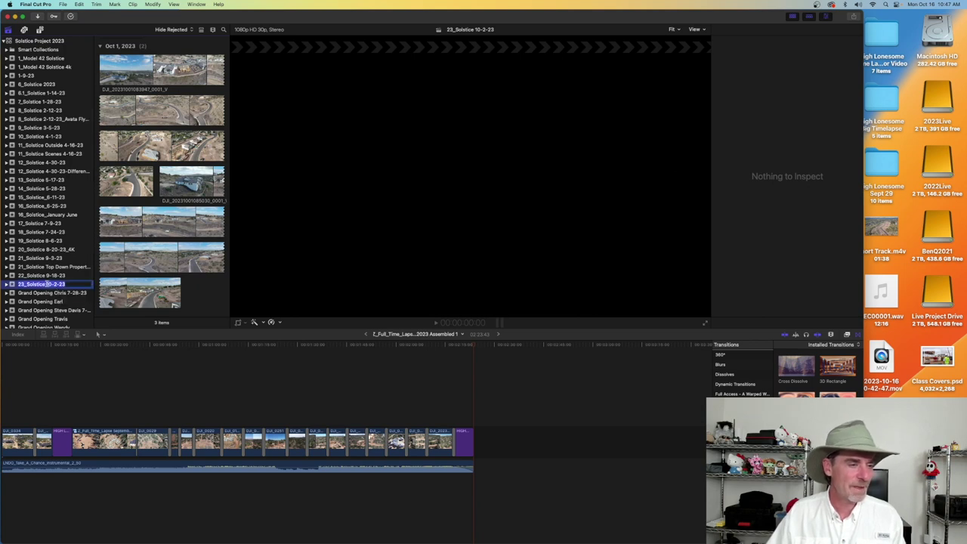
{"action": "key", "text": "Return"}
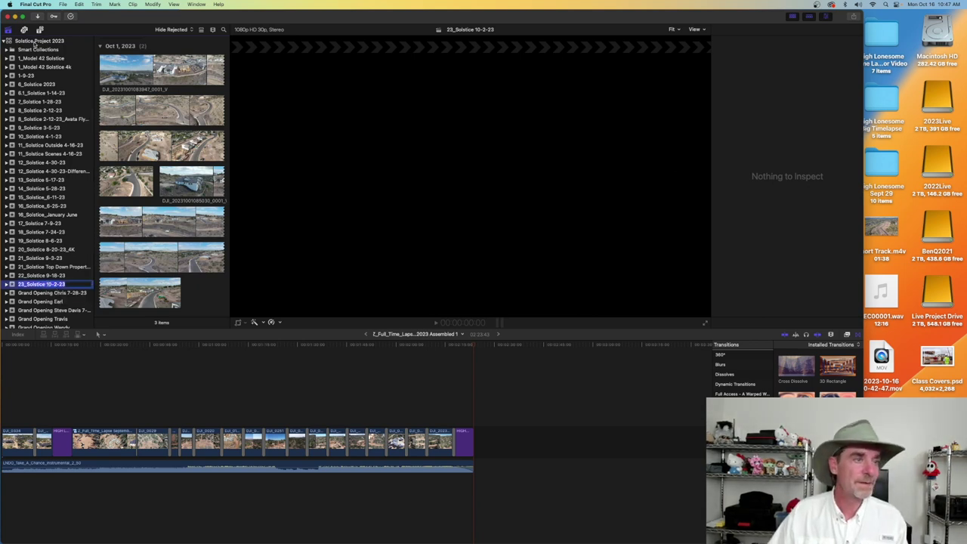
{"action": "left_click", "coordinate": [12, 284]}
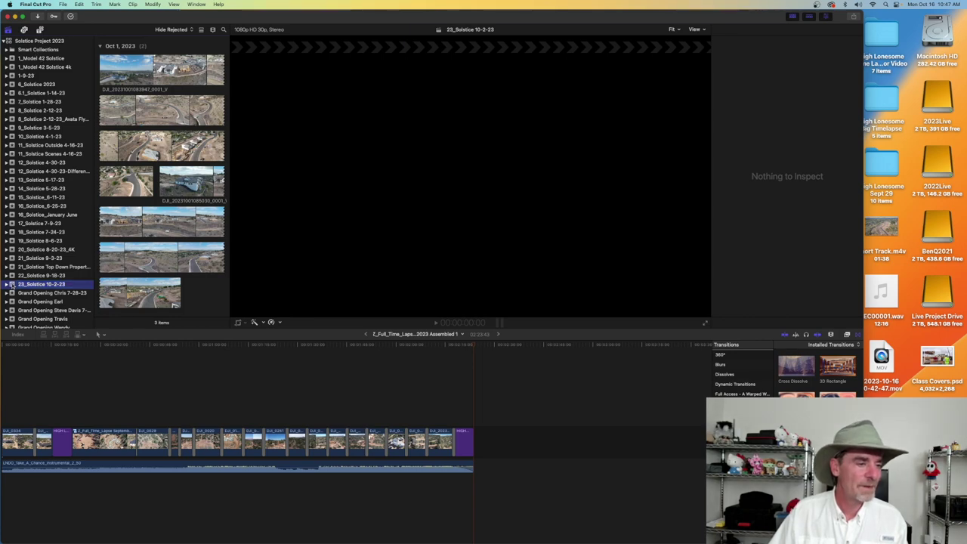
Start a new event, pasting the previous event's name and changing its 23 prefix to 24.
{"action": "left_click", "coordinate": [63, 4]}
{"action": "mouse_move", "coordinate": [82, 15]}
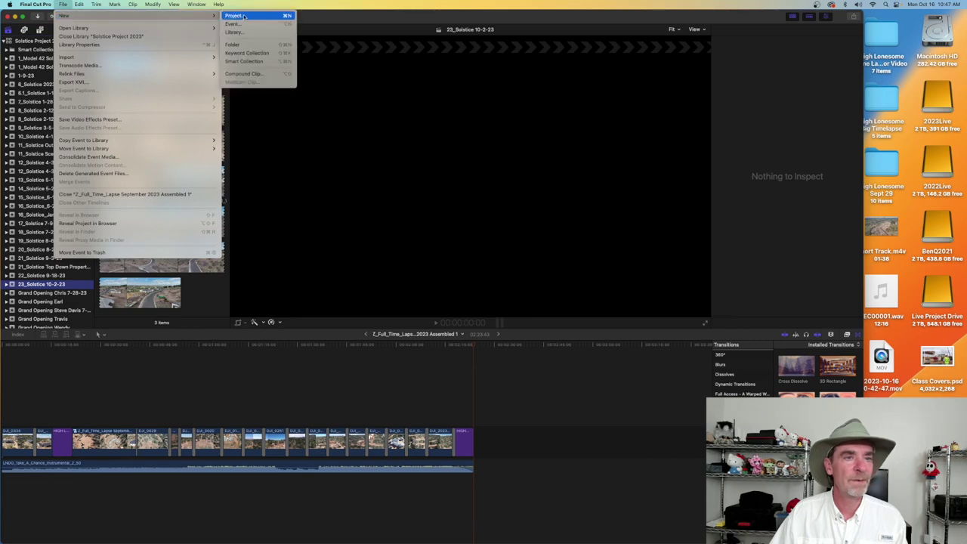
{"action": "left_click", "coordinate": [250, 25]}
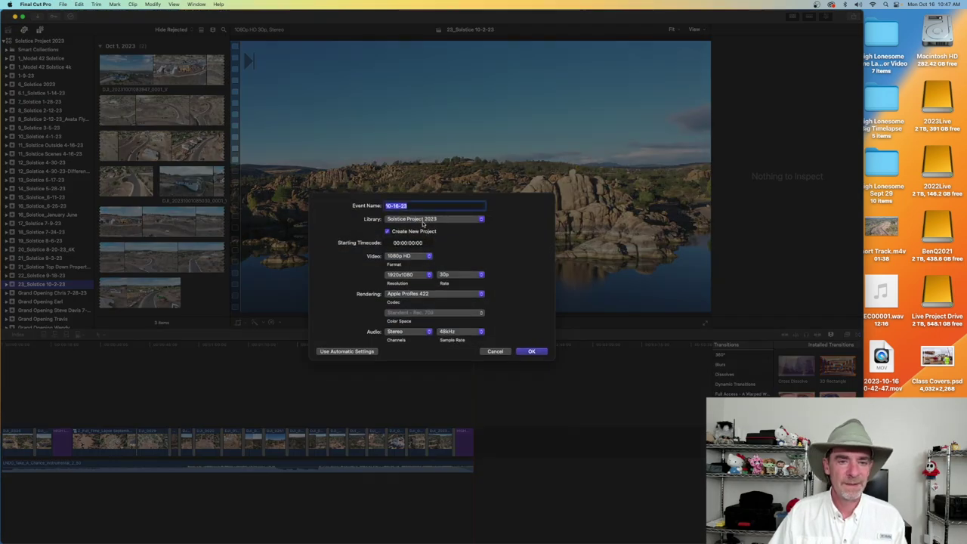
{"action": "left_click", "coordinate": [388, 207]}
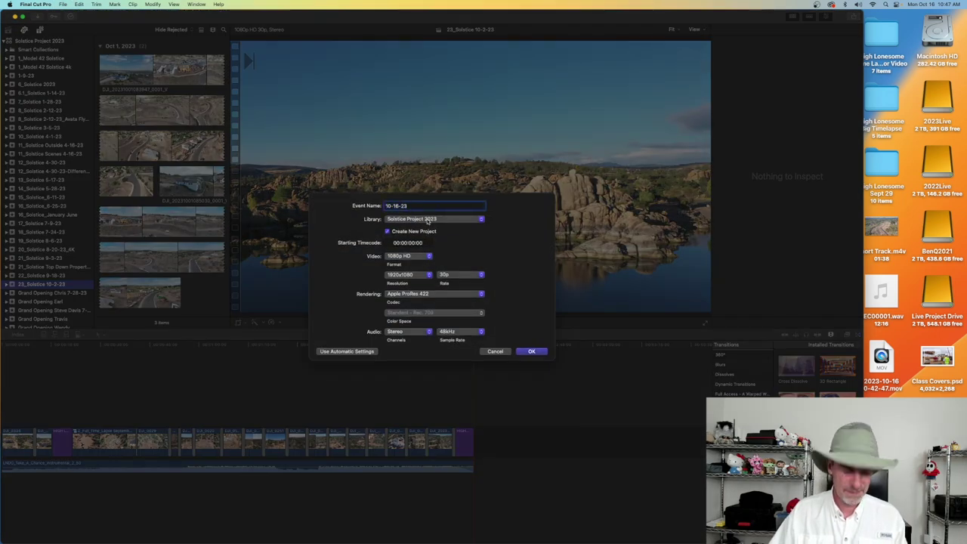
{"action": "key", "text": "super+v"}
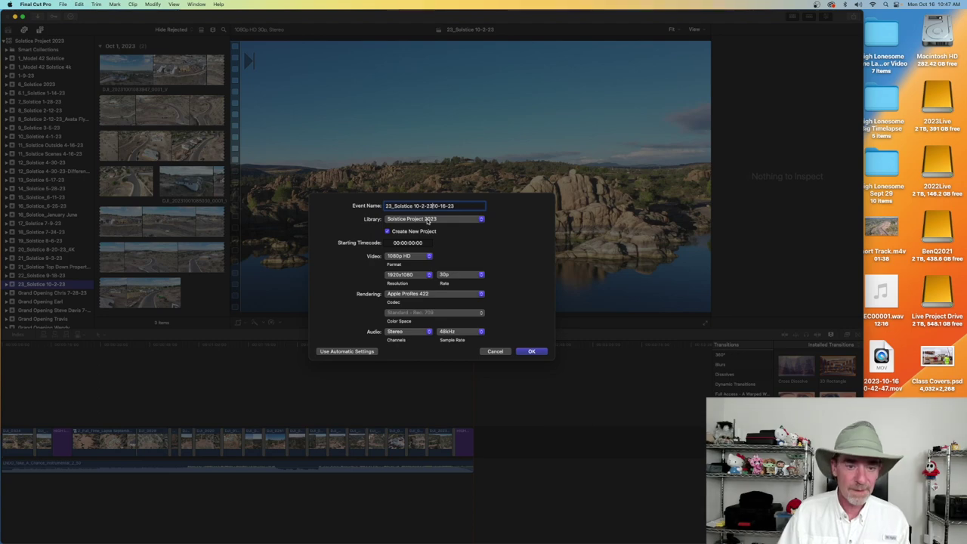
{"action": "left_click", "coordinate": [390, 206]}
{"action": "key", "text": "BackSpace"}
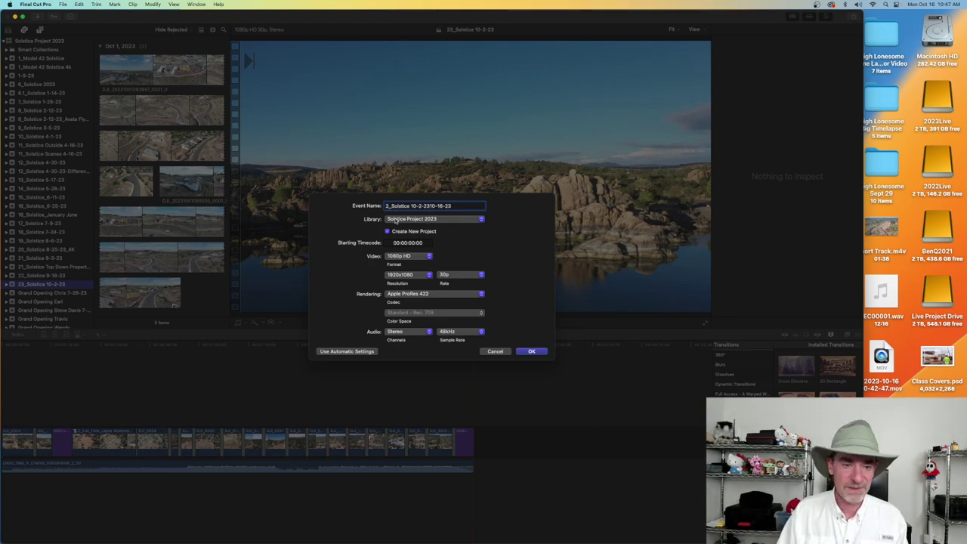
{"action": "type", "text": "4"}
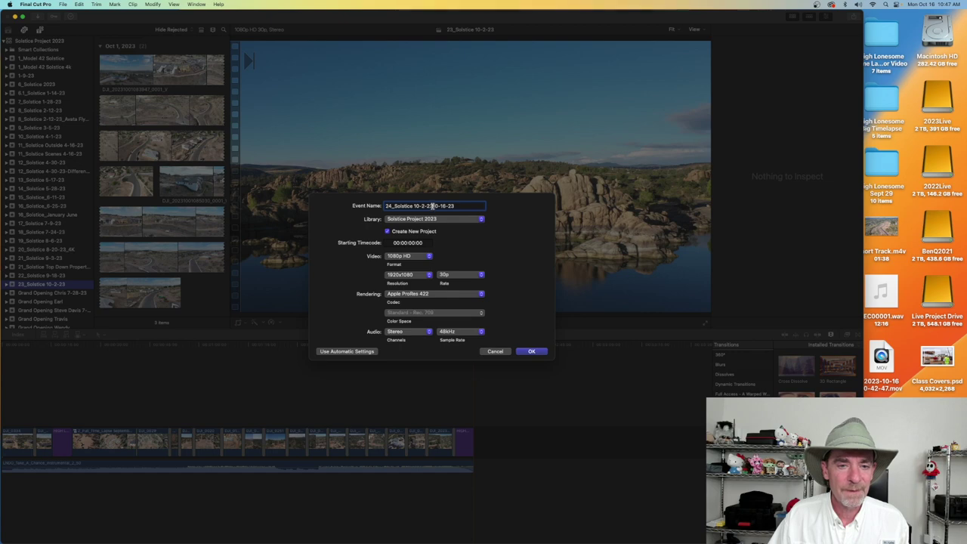
Replace the date to name the event 24_Solstice 10-16-23 and create it with a new project.
{"action": "left_click_drag", "start_coordinate": [433, 206], "coordinate": [415, 206]}
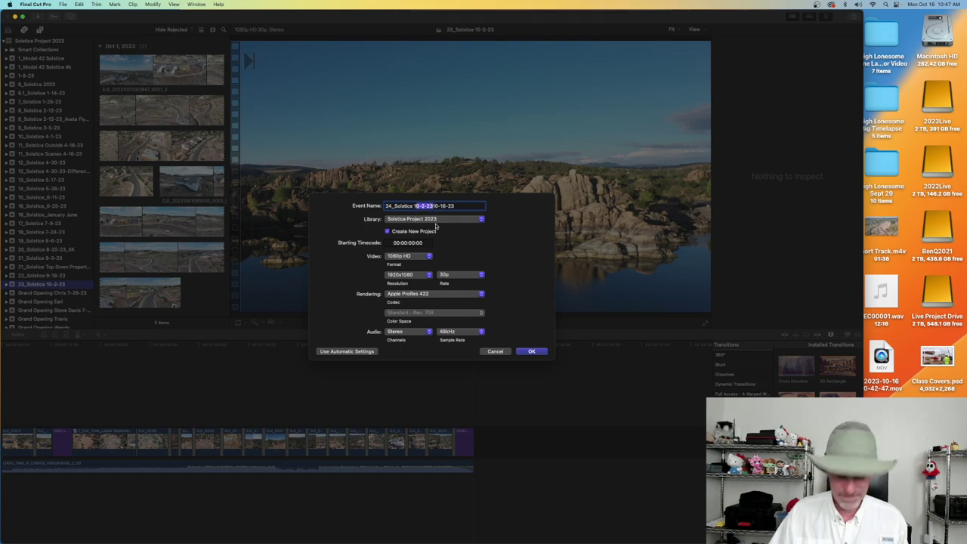
{"action": "key", "text": "BackSpace"}
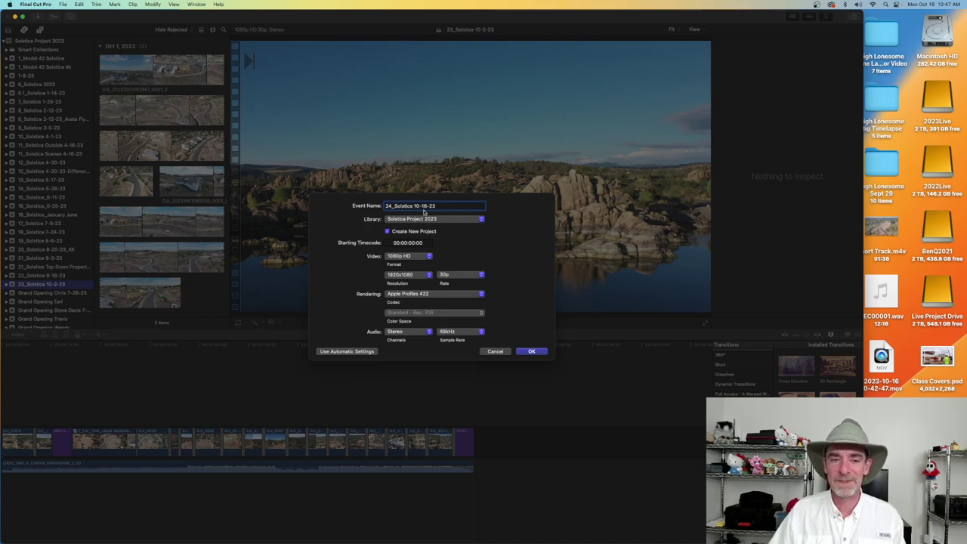
{"action": "triple_click", "coordinate": [427, 206]}
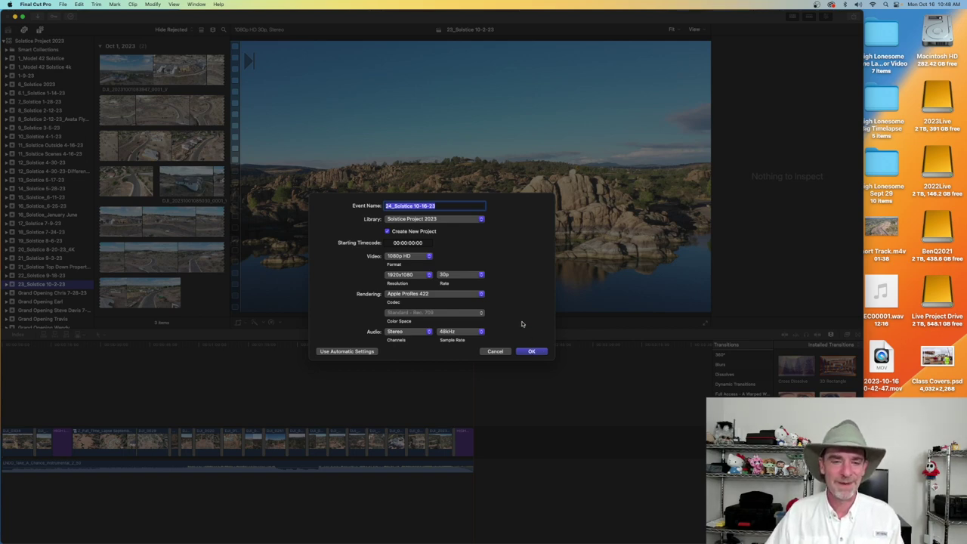
{"action": "left_click", "coordinate": [451, 208]}
{"action": "triple_click", "coordinate": [451, 208]}
{"action": "key", "text": "super+c"}
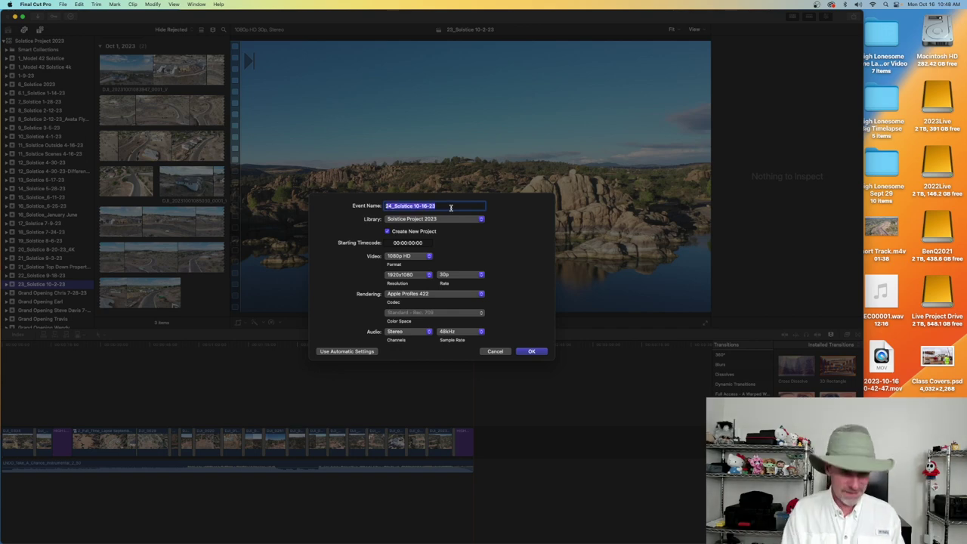
{"action": "left_click", "coordinate": [529, 352]}
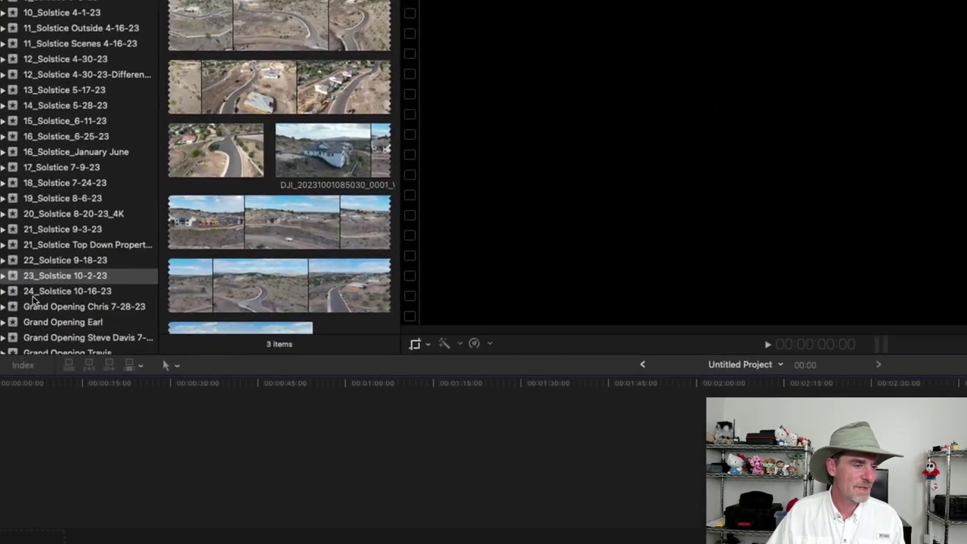
In the 24_Solstice 10-16-23 event, rename Untitled Project by pasting the event name.
{"action": "left_click", "coordinate": [75, 297]}
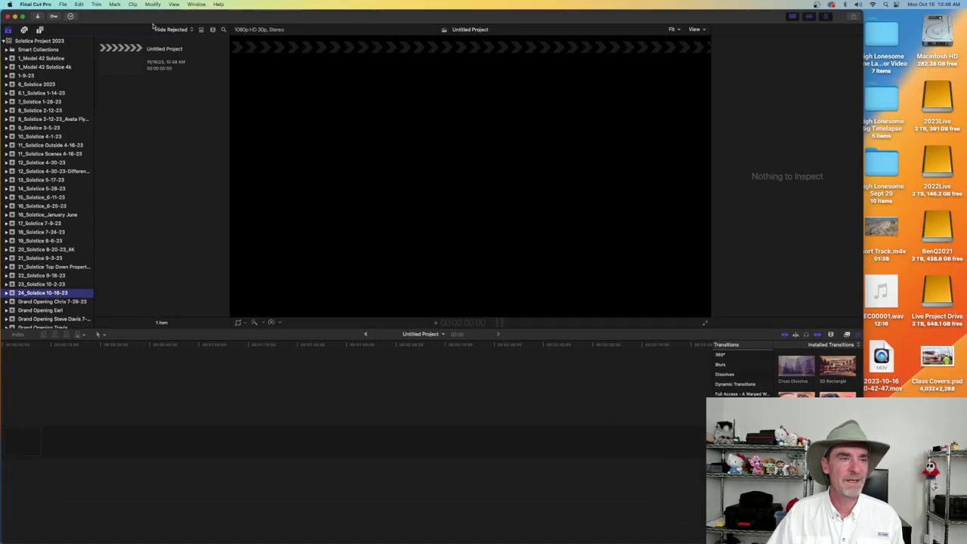
{"action": "left_click", "coordinate": [163, 48]}
{"action": "left_click", "coordinate": [165, 48]}
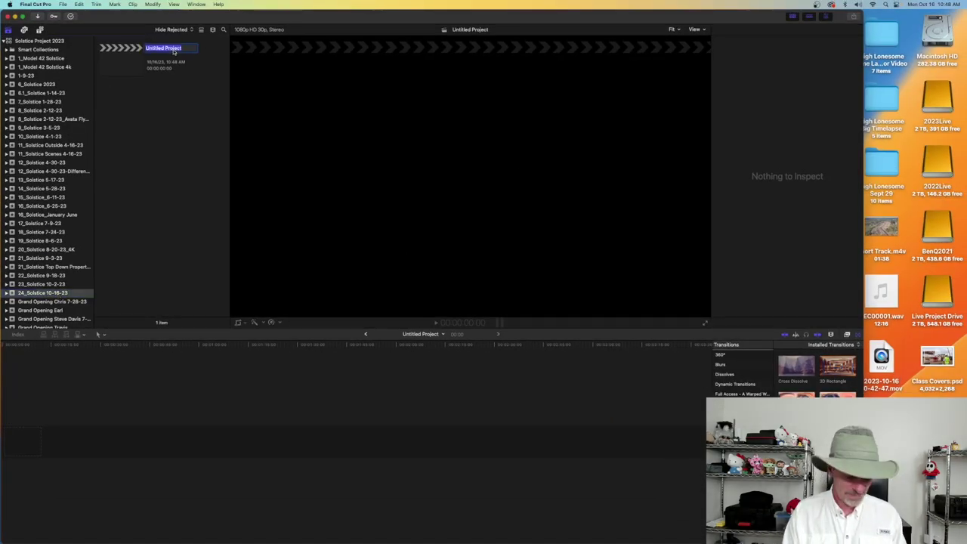
{"action": "key", "text": "super+v"}
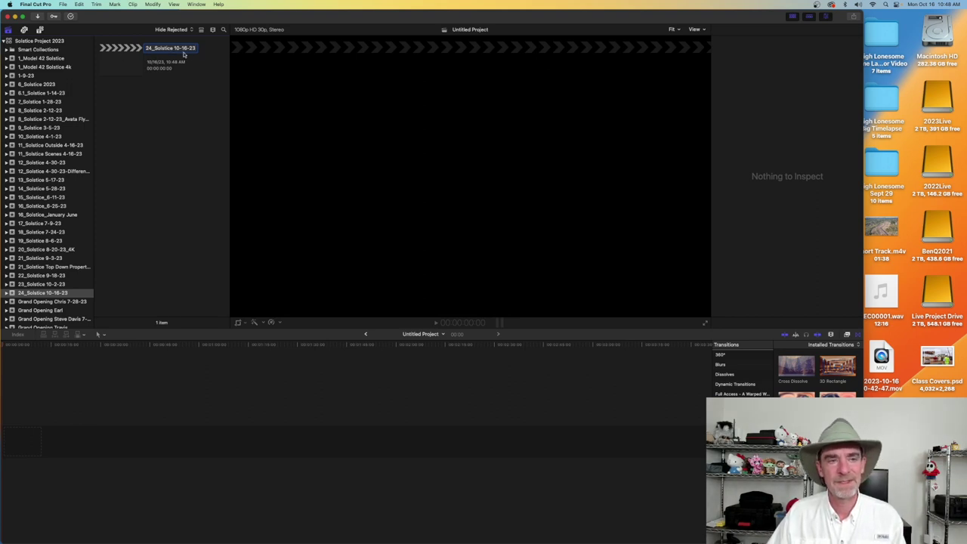
{"action": "left_click", "coordinate": [181, 126]}
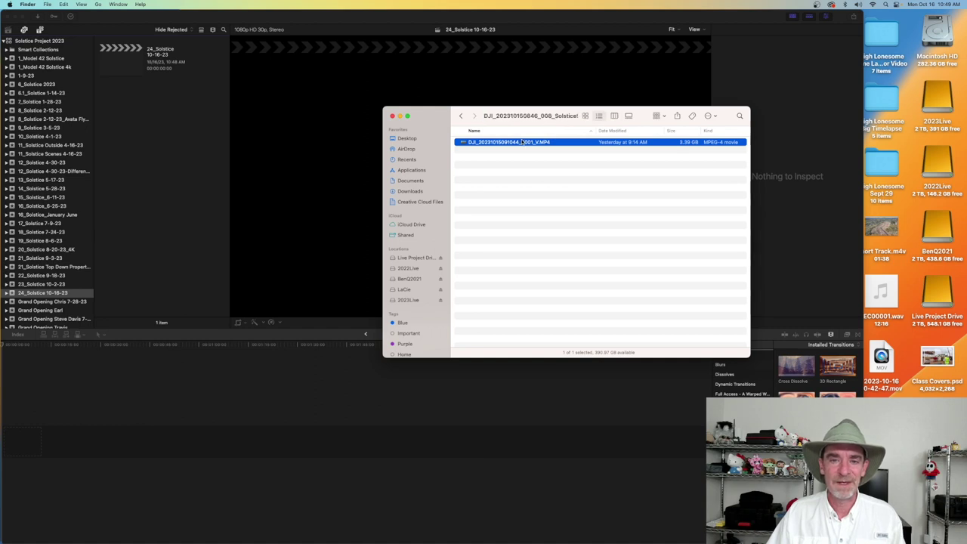
Drag the DJI drone MP4 from Finder into the 24_Solstice 10-16-23 timeline.
{"action": "left_click_drag", "start_coordinate": [520, 142], "coordinate": [142, 440]}
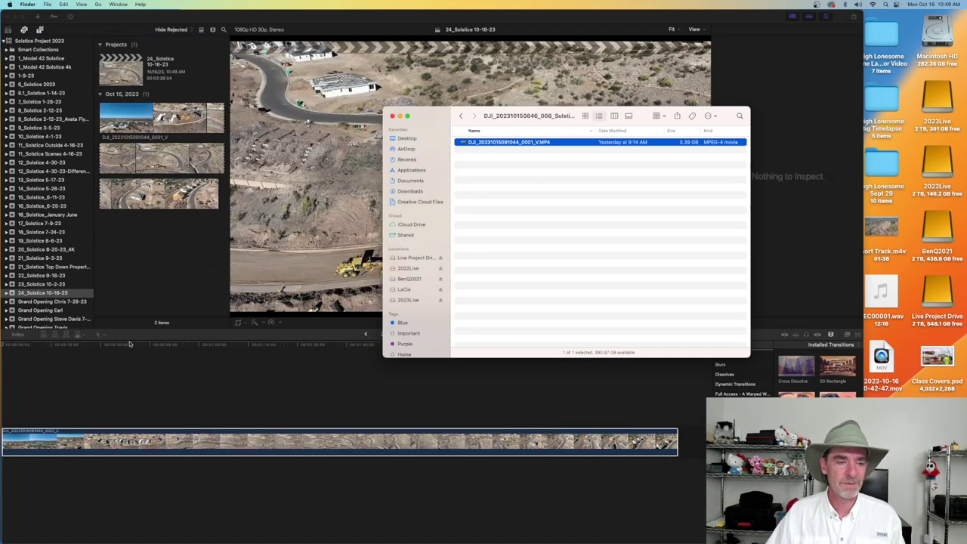
{"action": "left_click", "coordinate": [487, 21]}
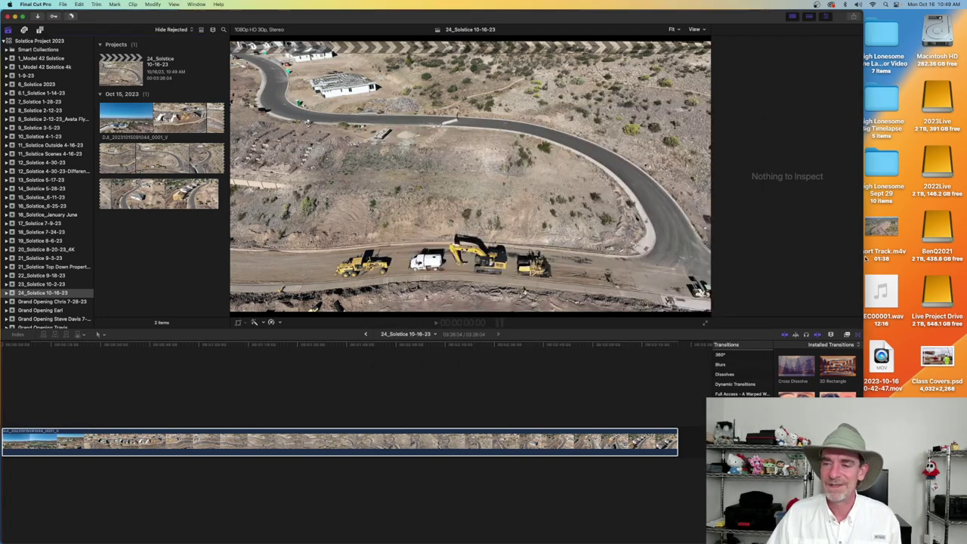
{"action": "mouse_move", "coordinate": [864, 258]}
{"action": "left_mouse_down"}
{"action": "mouse_move", "coordinate": [872, 257]}
{"action": "mouse_move", "coordinate": [863, 258]}
{"action": "left_mouse_up"}
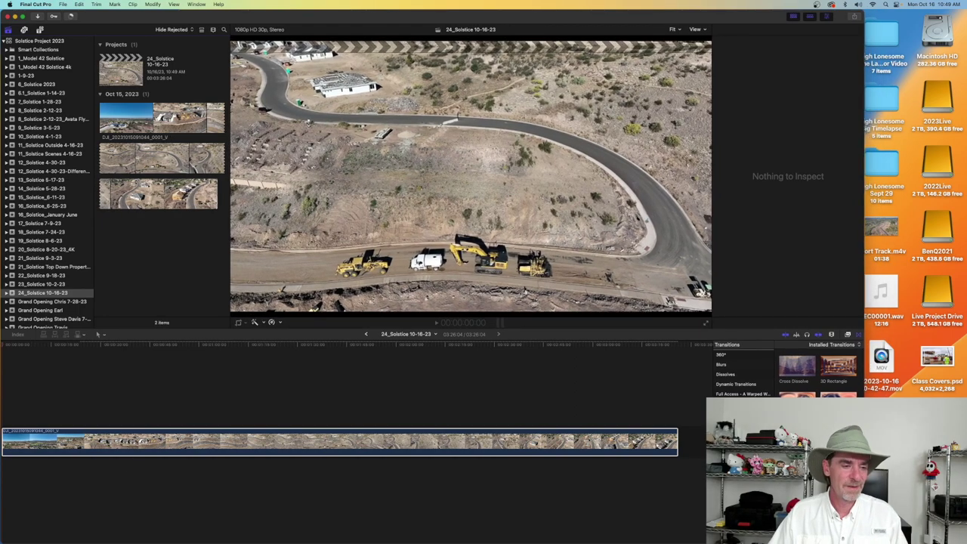
Park the playhead near 17 seconds on the house frame and select the drone clip in the Video Inspector.
{"action": "left_click", "coordinate": [58, 415]}
{"action": "left_click", "coordinate": [60, 435]}
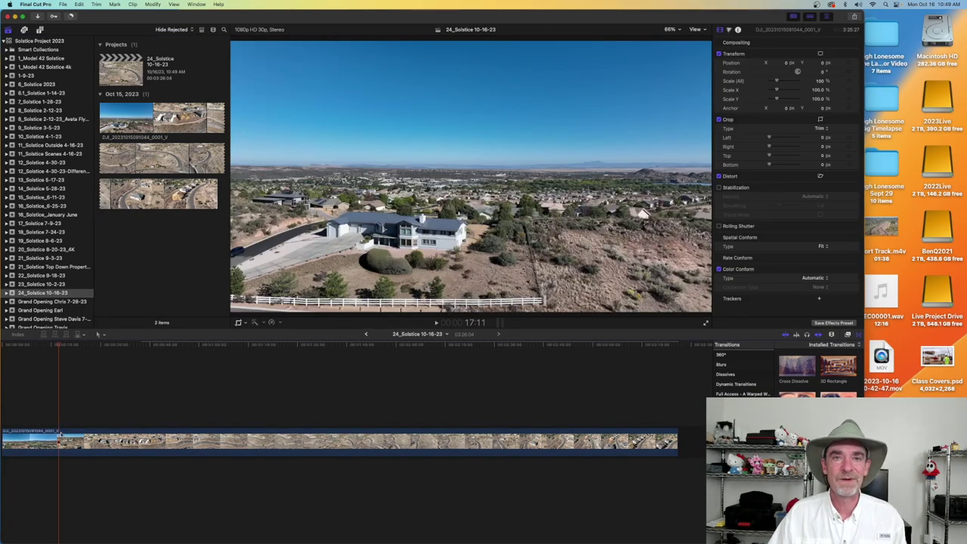
{"action": "left_click", "coordinate": [66, 447]}
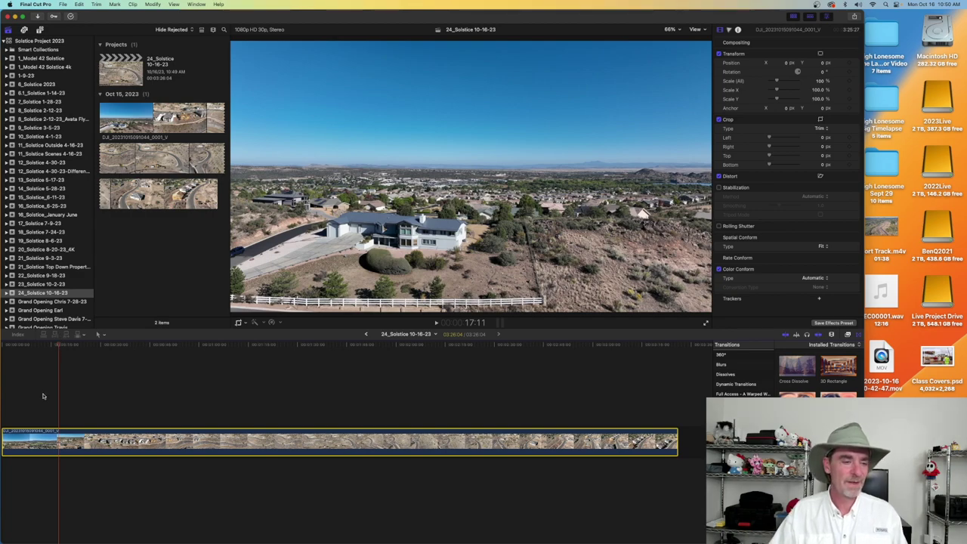
Blade the drone clip at 27:08, delete the opening piece, and play from the start.
{"action": "left_click_drag", "start_coordinate": [60, 347], "coordinate": [93, 352]}
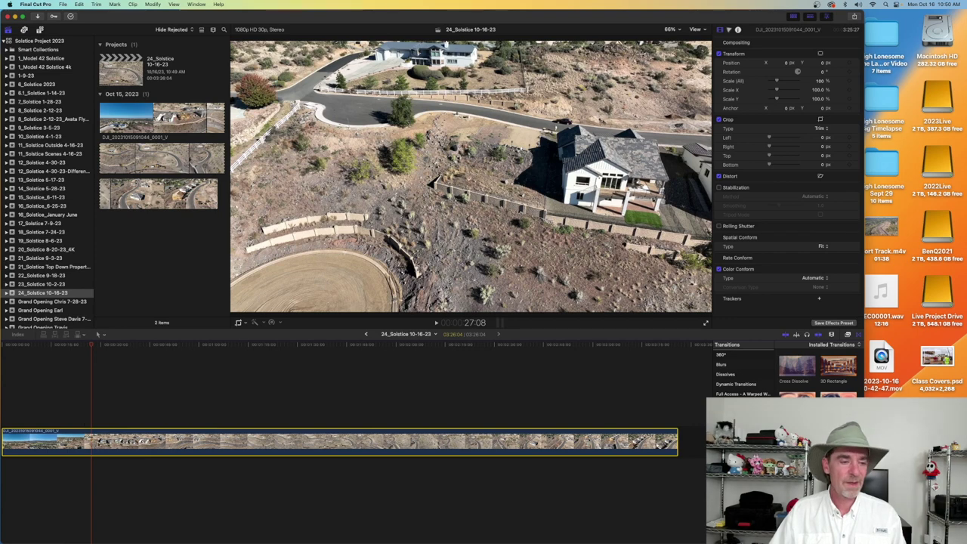
{"action": "key", "text": "b"}
{"action": "left_click", "coordinate": [91, 441]}
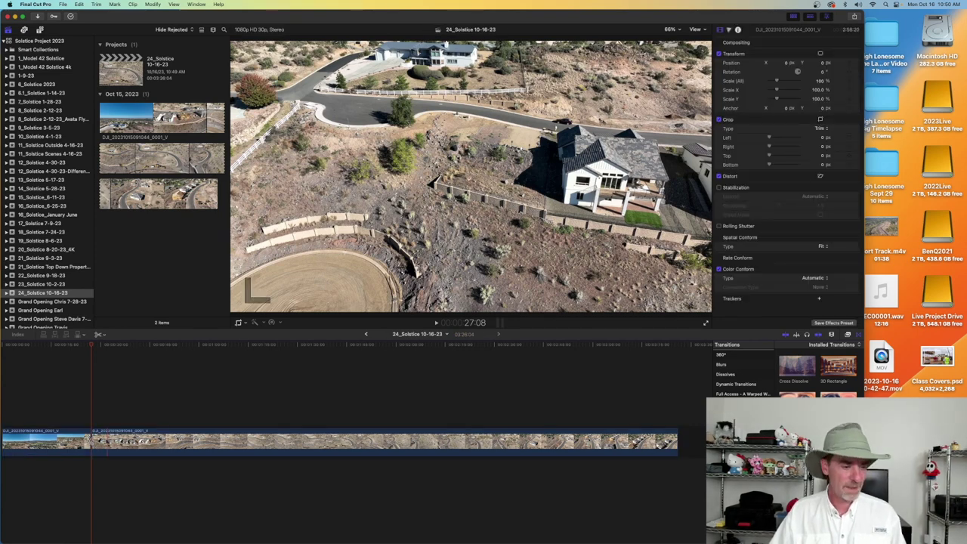
{"action": "key", "text": "a"}
{"action": "left_click", "coordinate": [64, 443]}
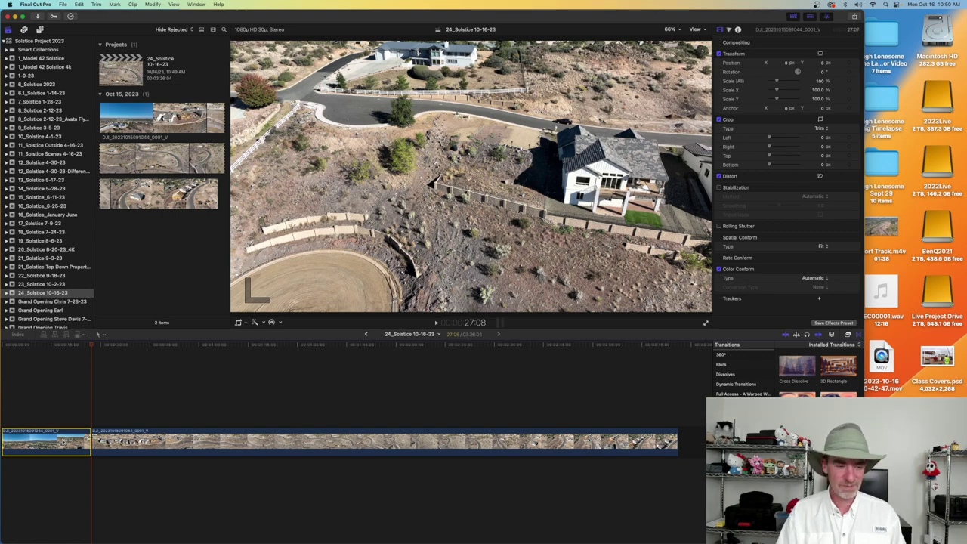
{"action": "key", "text": "Delete"}
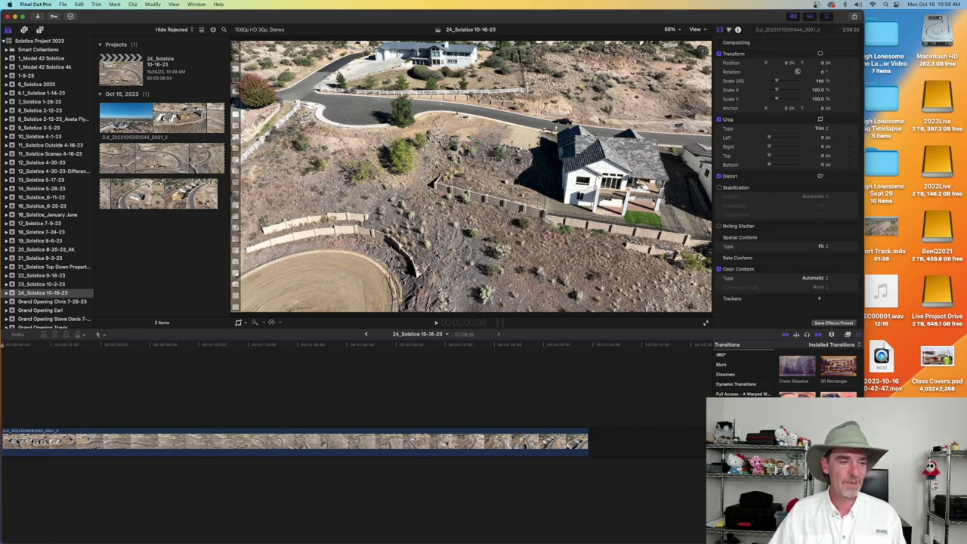
{"action": "scroll", "coordinate": [25, 369], "scroll_direction": "left", "scroll_amount": 2}
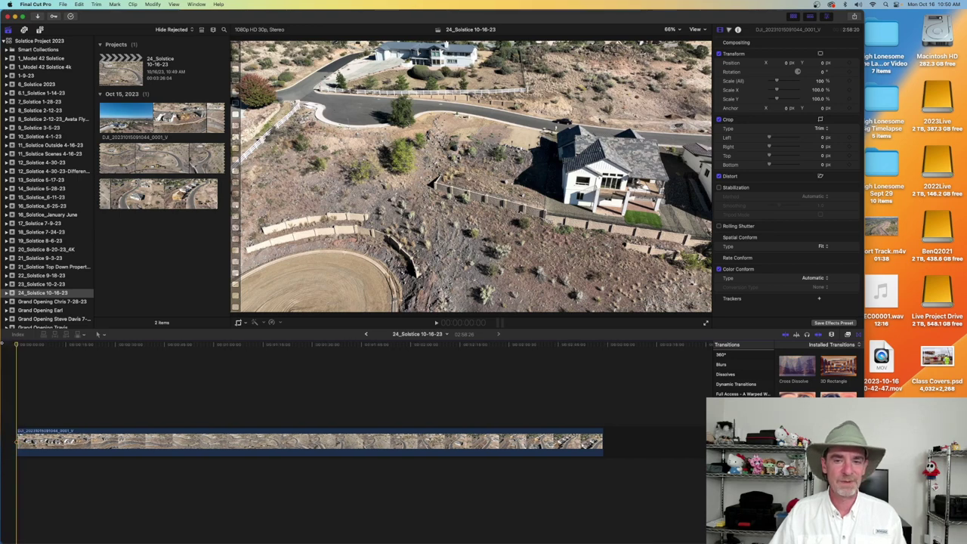
{"action": "key", "text": "space"}
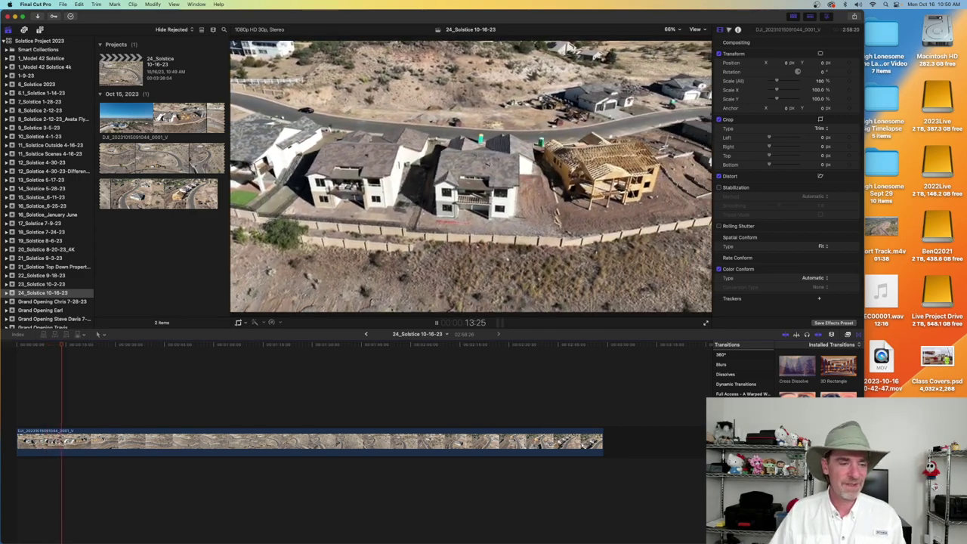
Retime the drone clip to Fast 2x, shortening the timeline to 01:29:13.
{"action": "key", "text": "space"}
{"action": "left_click", "coordinate": [79, 437]}
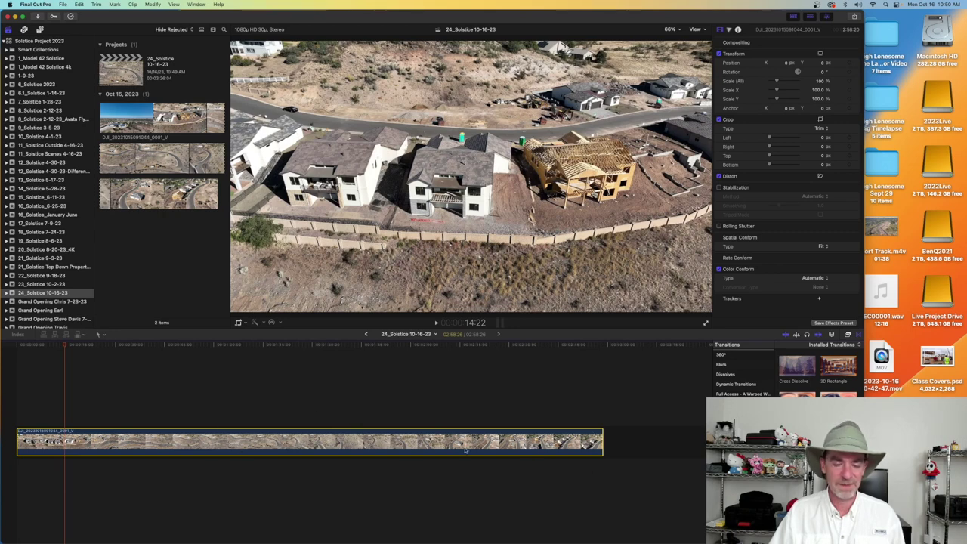
{"action": "left_click", "coordinate": [280, 323]}
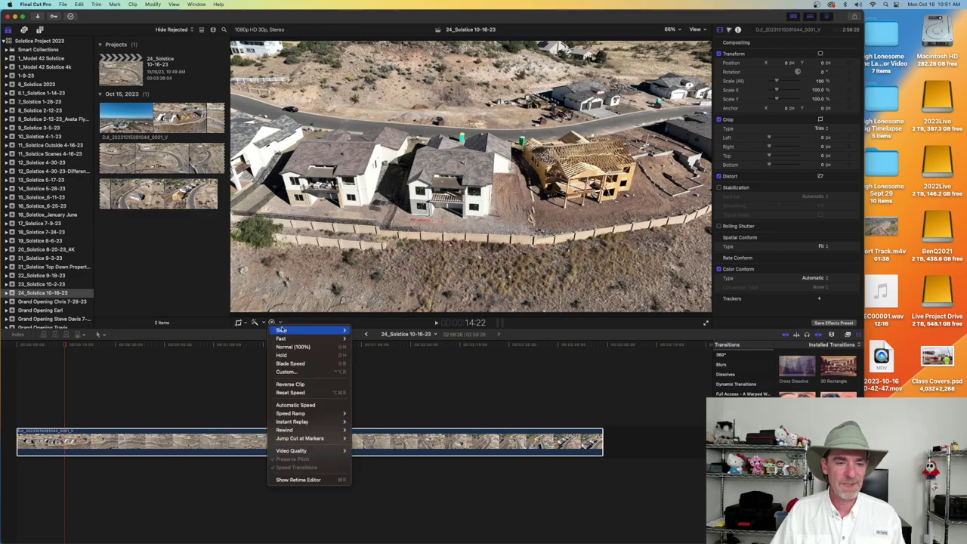
{"action": "mouse_move", "coordinate": [291, 340]}
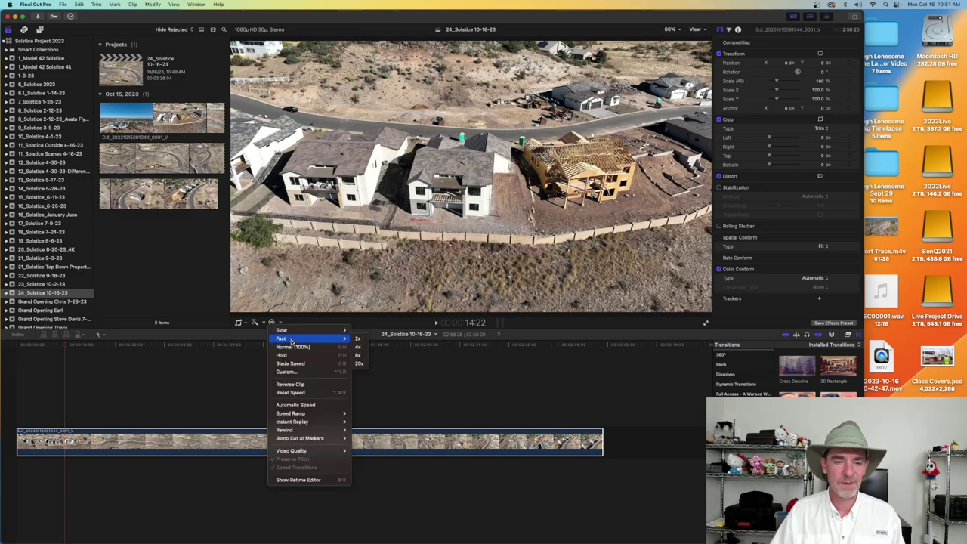
{"action": "left_click", "coordinate": [366, 340]}
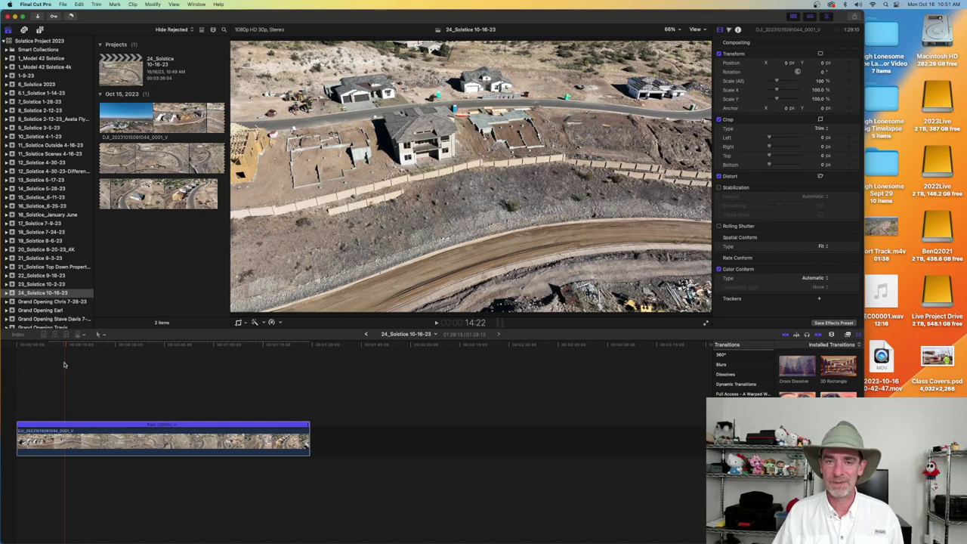
{"action": "left_click", "coordinate": [65, 345]}
{"action": "left_click_drag", "start_coordinate": [65, 345], "coordinate": [15, 346]}
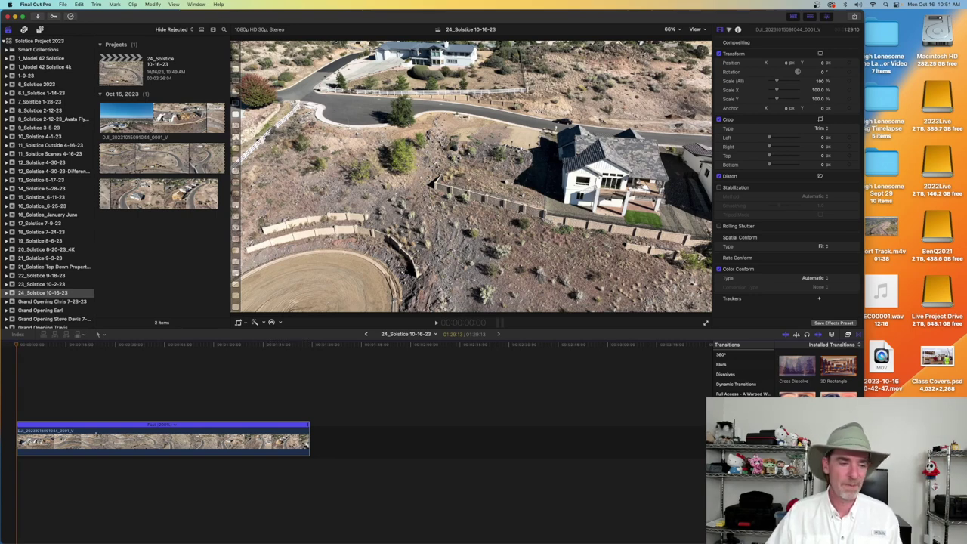
{"action": "left_click", "coordinate": [144, 398]}
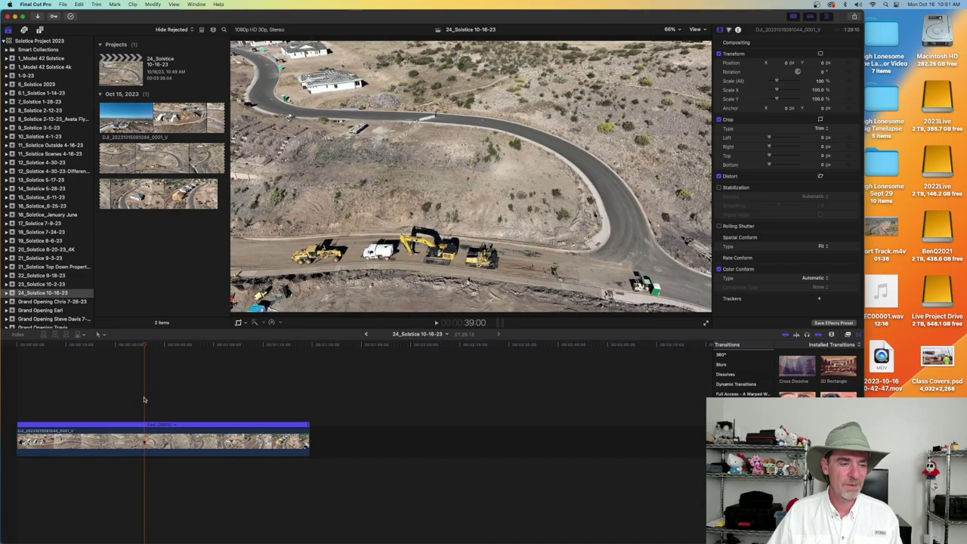
{"action": "left_click", "coordinate": [124, 377]}
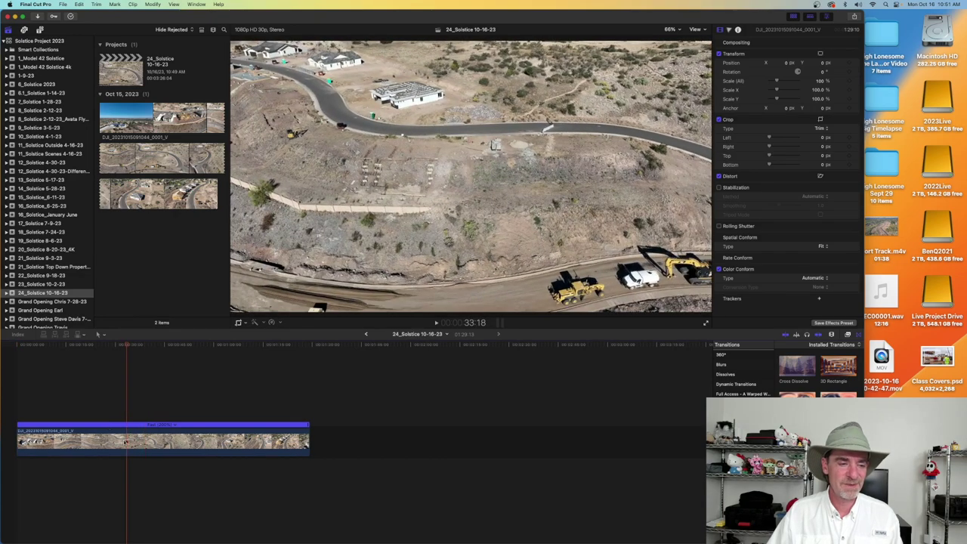
{"action": "left_click", "coordinate": [124, 442]}
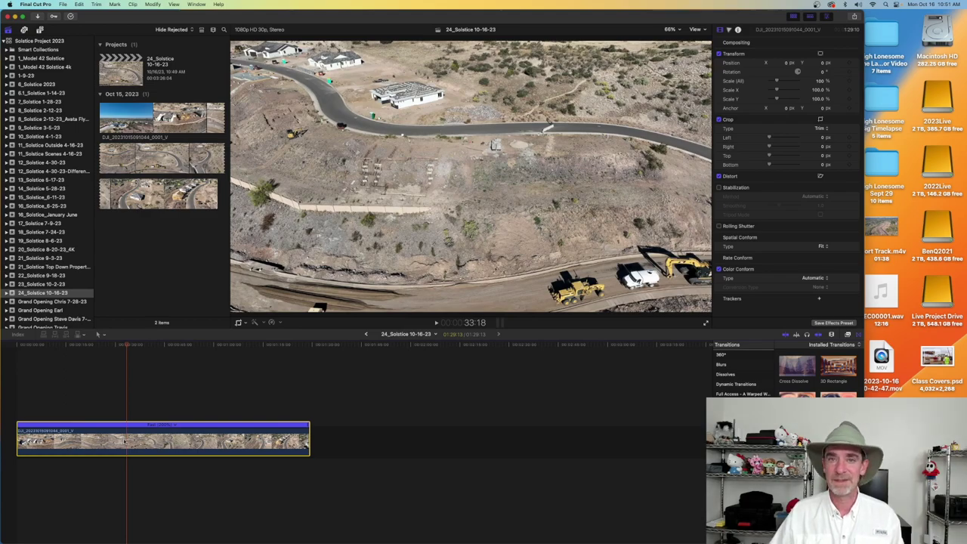
{"action": "left_click", "coordinate": [86, 353]}
{"action": "left_click", "coordinate": [9, 354]}
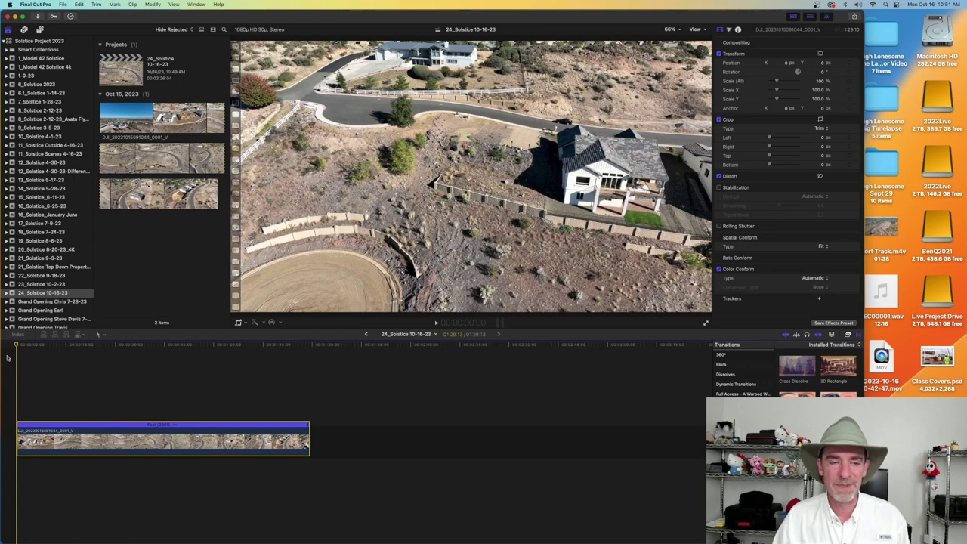
{"action": "key", "text": "space"}
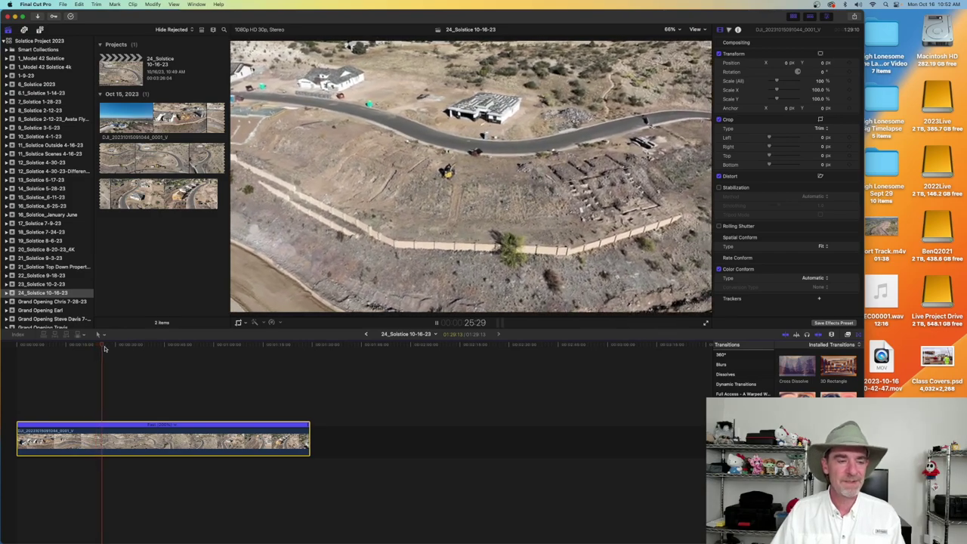
{"action": "key", "text": "space"}
{"action": "left_click_drag", "start_coordinate": [106, 346], "coordinate": [12, 351]}
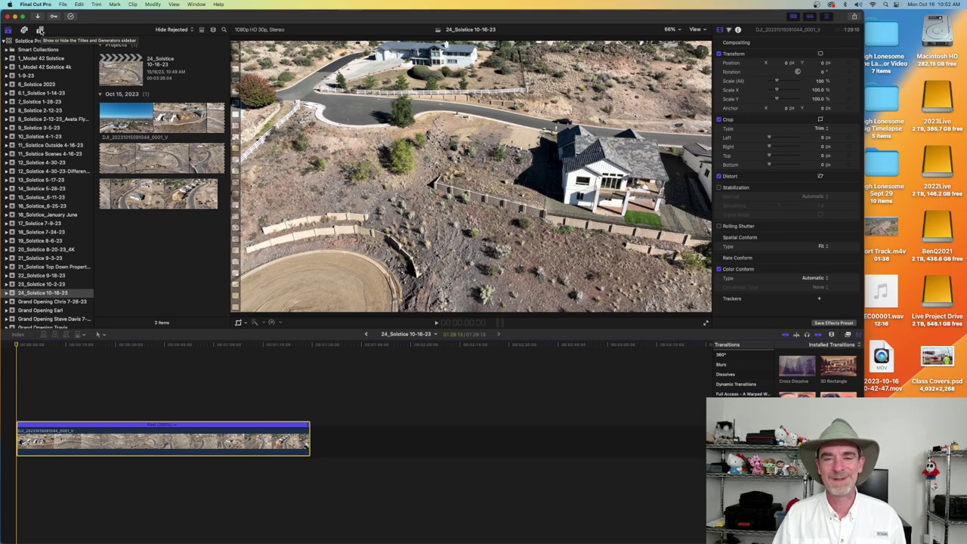
Browse Titles > Callout Pop and select Simple 14 to preview its LOREMIPSUM sample.
{"action": "left_click", "coordinate": [40, 30]}
{"action": "scroll", "coordinate": [43, 76], "scroll_direction": "up", "scroll_amount": 10}
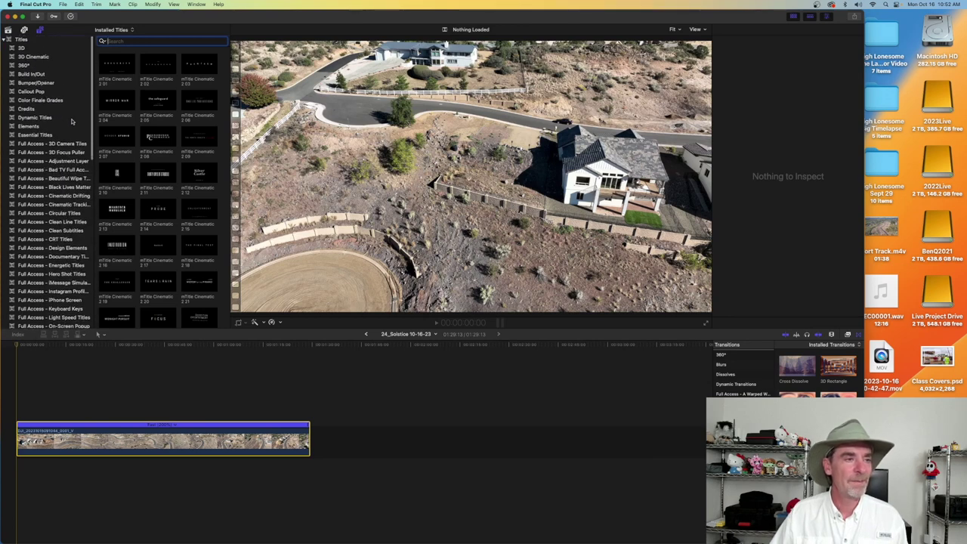
{"action": "left_click", "coordinate": [48, 92]}
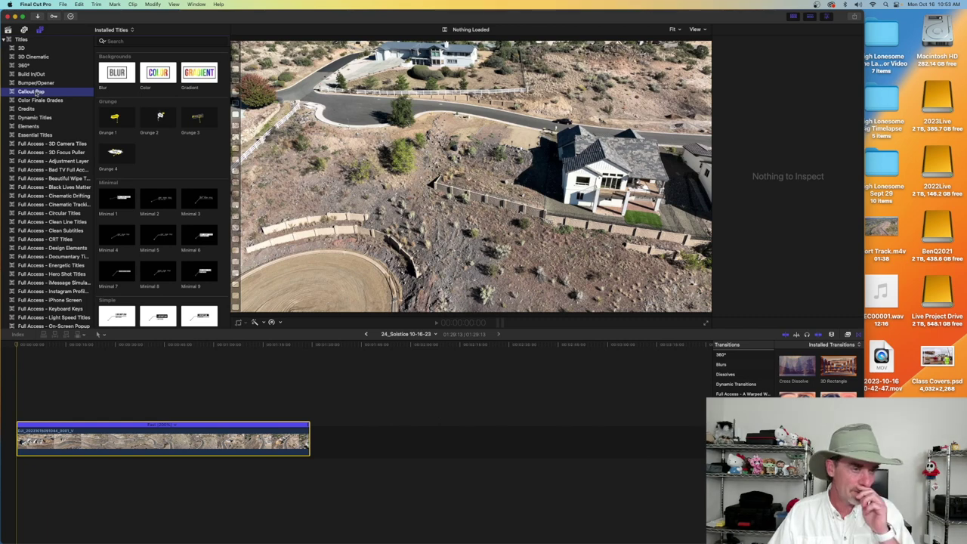
{"action": "scroll", "coordinate": [181, 167], "scroll_direction": "down", "scroll_amount": 10}
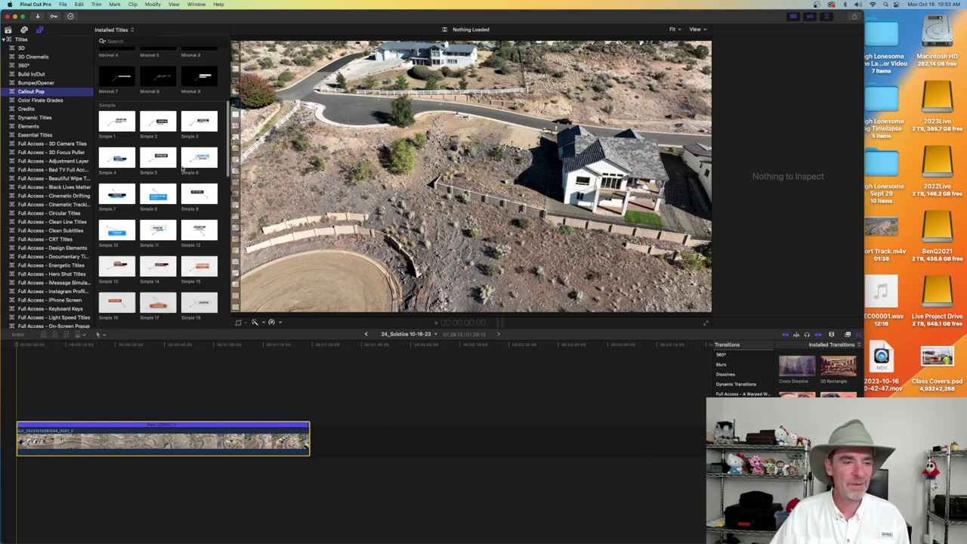
{"action": "left_click", "coordinate": [170, 193]}
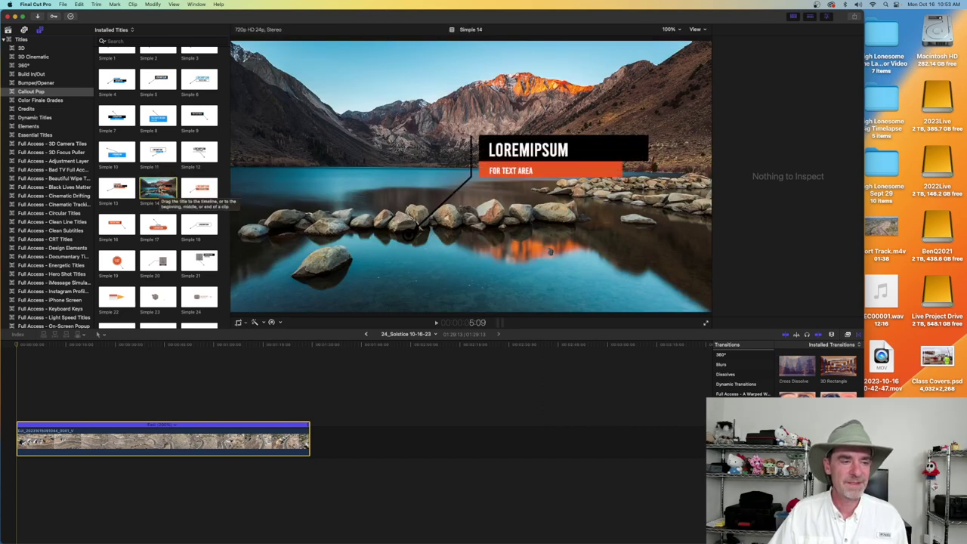
Drop the Simple 14 callout over the drone clip's start and preview its LOREMIPSUM house label.
{"action": "left_click_drag", "start_coordinate": [158, 193], "coordinate": [32, 411]}
{"action": "key", "text": "super+4"}
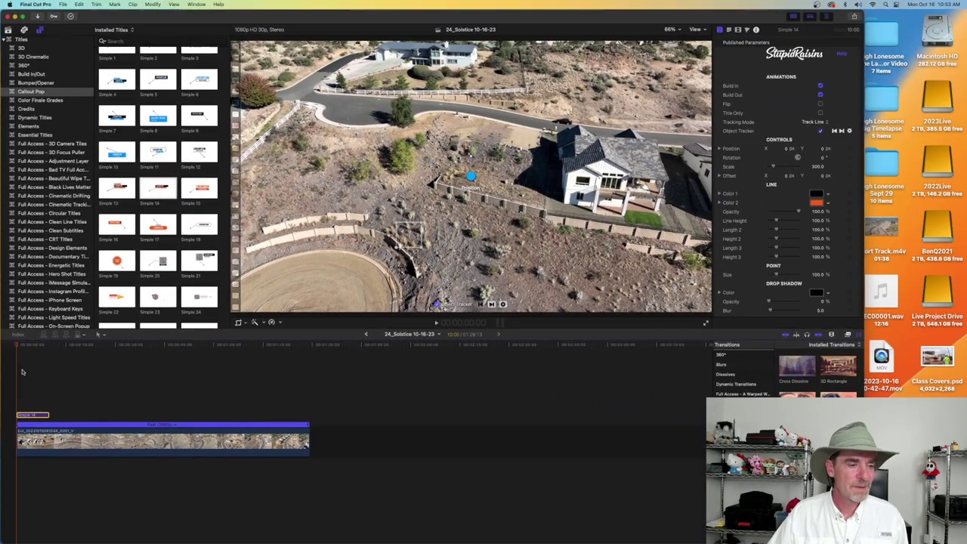
{"action": "left_click", "coordinate": [21, 345]}
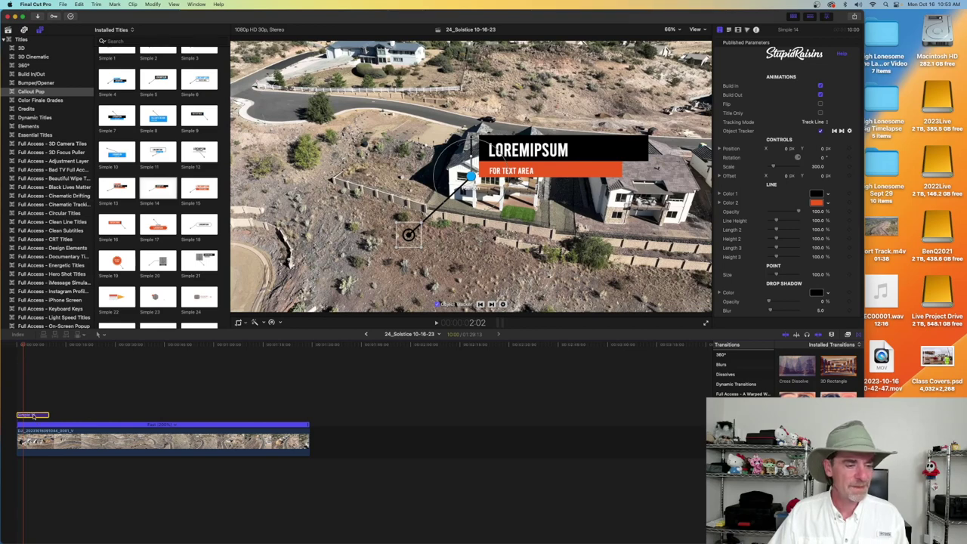
Change the Simple 14 title clip's duration from 10 seconds to 5 seconds (500).
{"action": "right_click", "coordinate": [33, 416]}
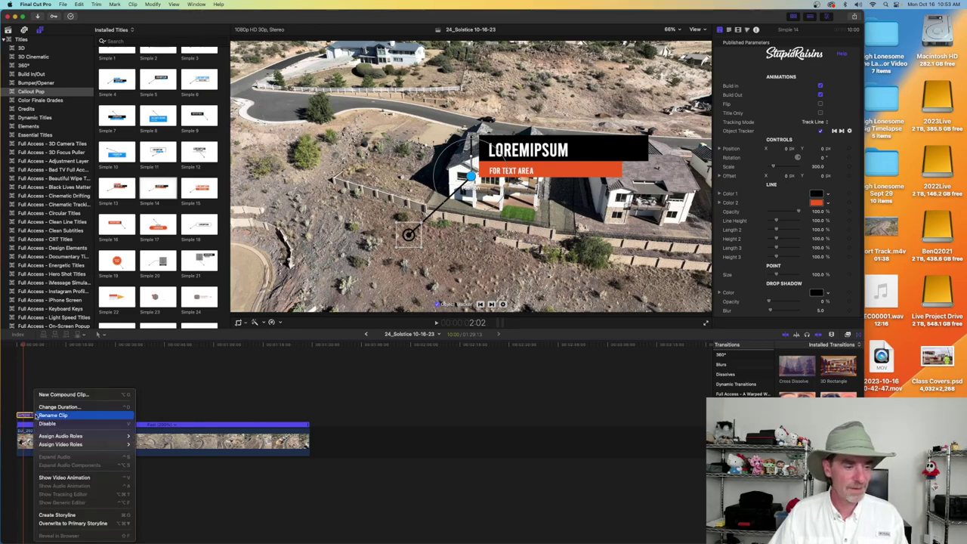
{"action": "left_click", "coordinate": [55, 406]}
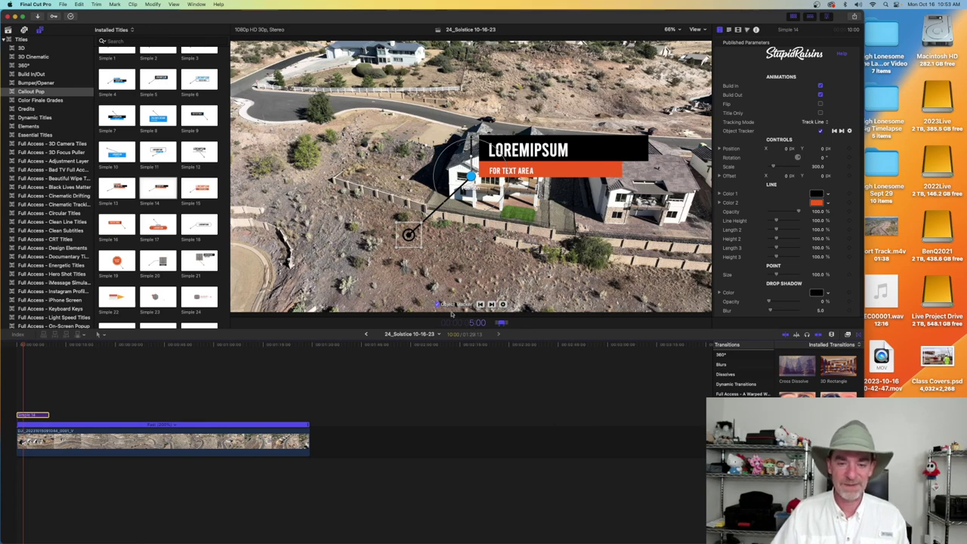
{"action": "type", "text": "500"}
{"action": "key", "text": "Return"}
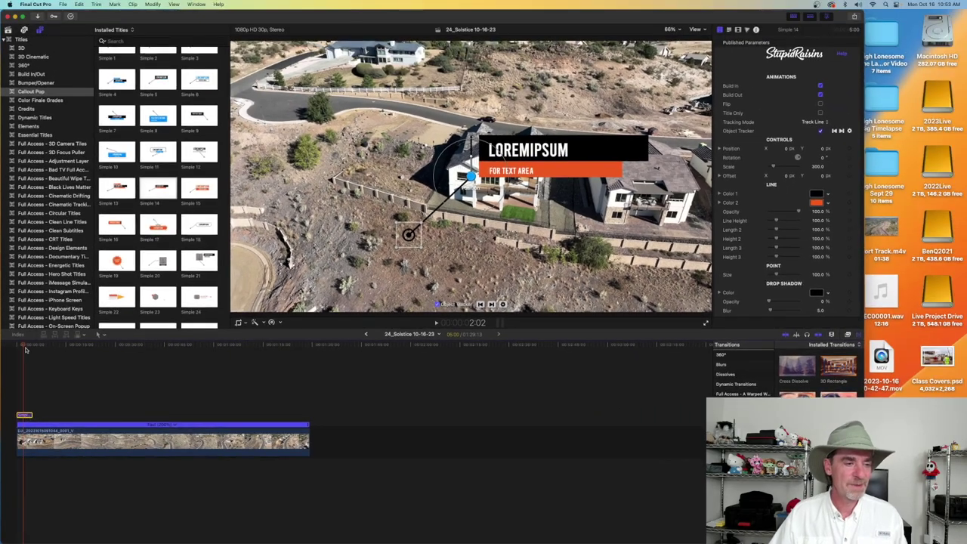
Play the title, fit the tracking box on the house, and raise the anchor to about X -0.02, Y 0.28.
{"action": "left_click", "coordinate": [21, 345]}
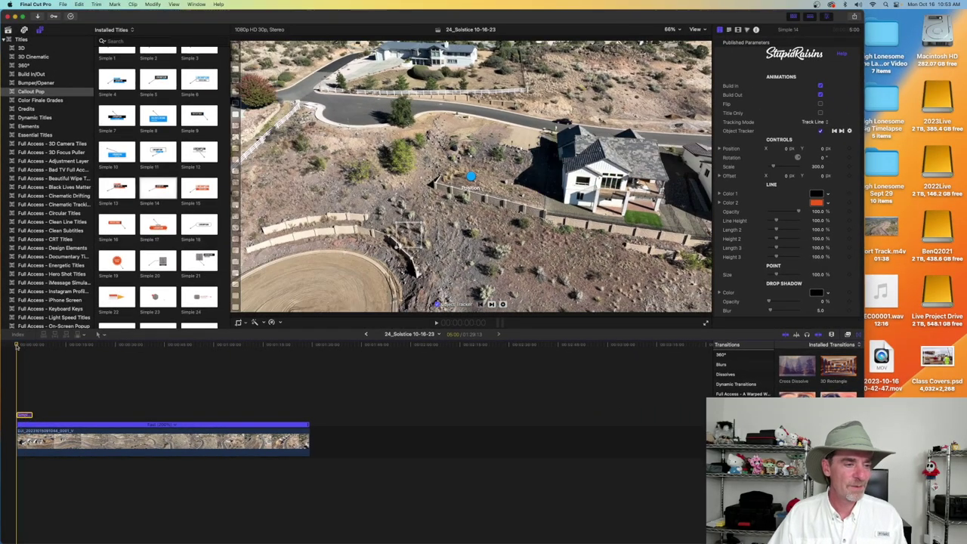
{"action": "key", "text": "space"}
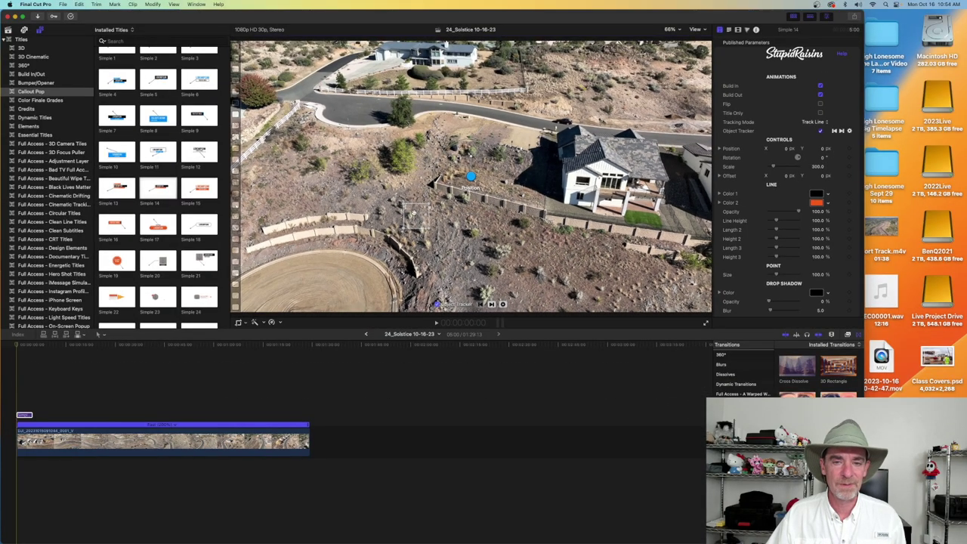
{"action": "left_click_drag", "start_coordinate": [413, 214], "coordinate": [562, 155]}
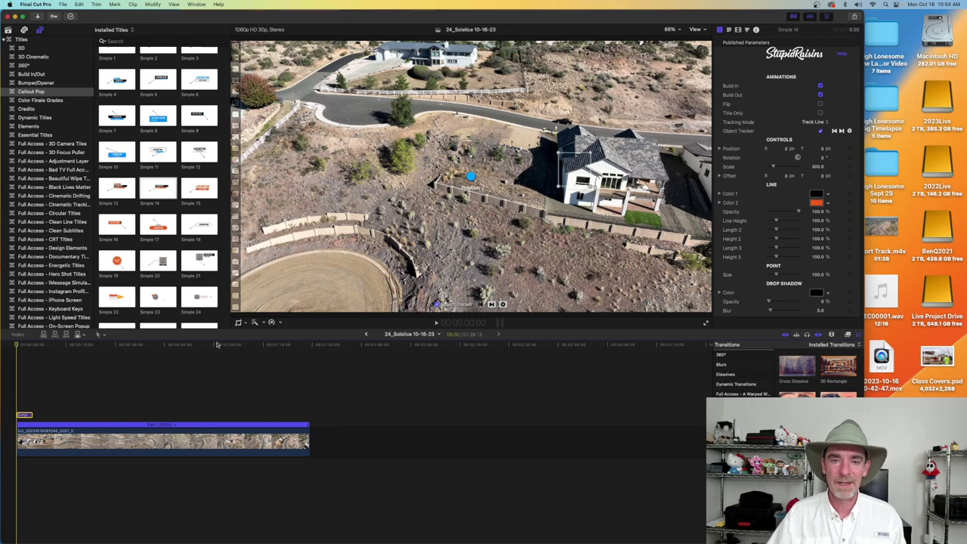
{"action": "left_click_drag", "start_coordinate": [469, 176], "coordinate": [465, 99]}
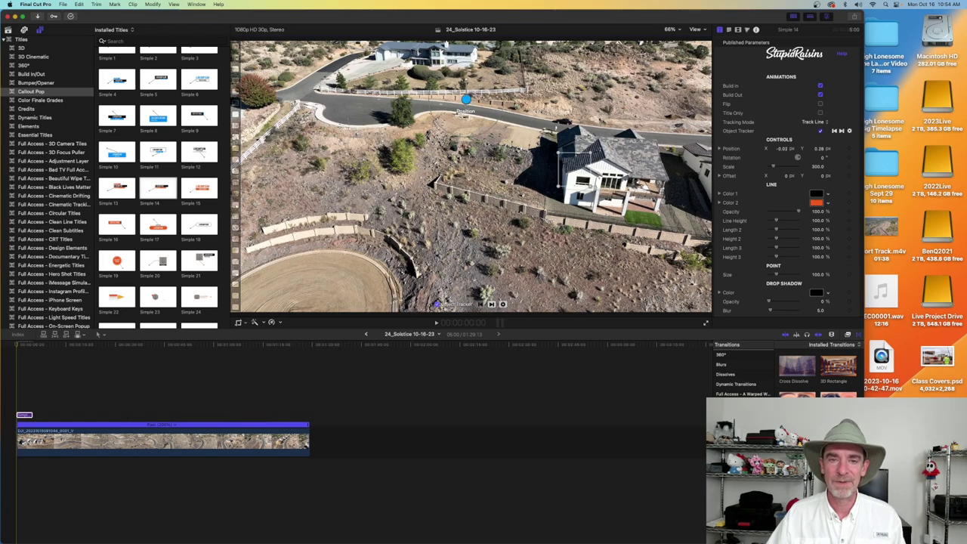
With High smoothing and the shape fitted to the house, track forward through all 150 frames.
{"action": "left_click", "coordinate": [23, 414]}
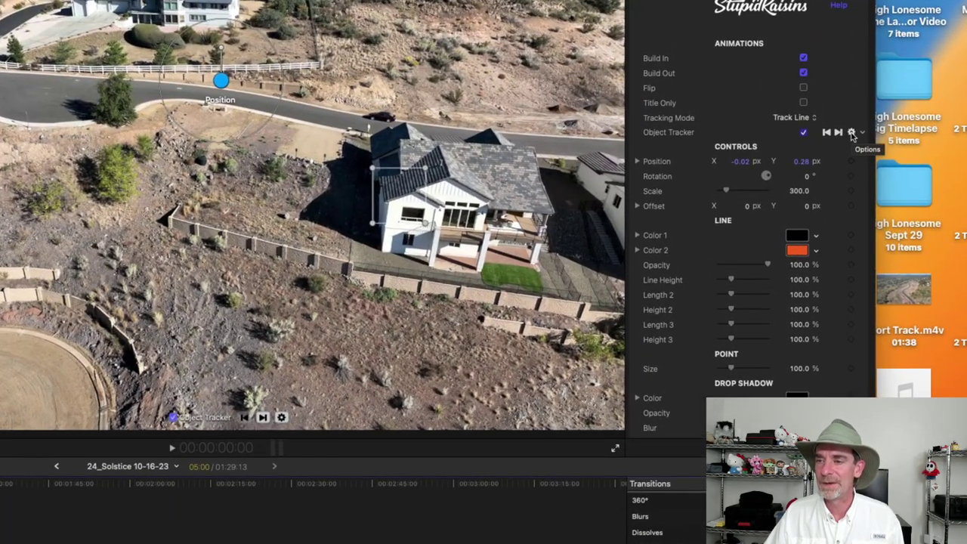
{"action": "left_click", "coordinate": [849, 132]}
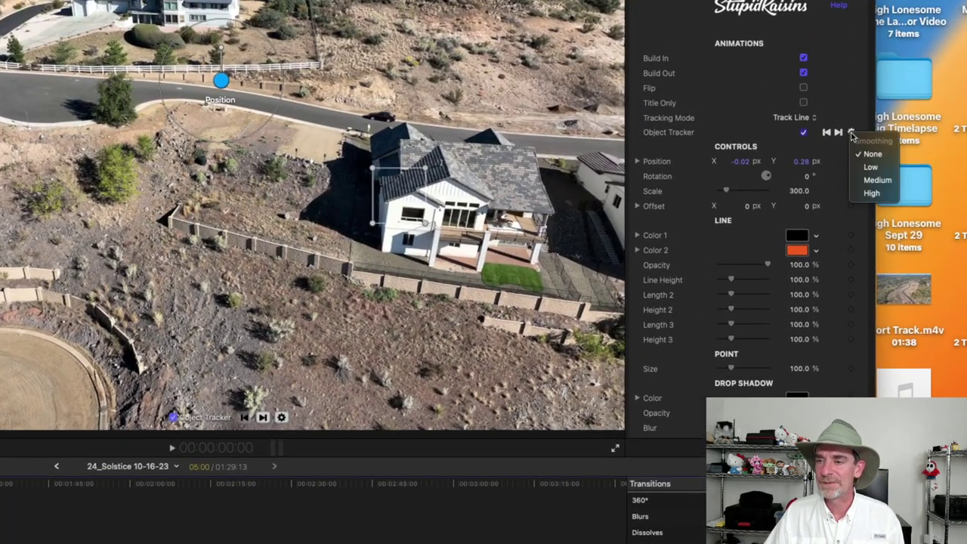
{"action": "left_click", "coordinate": [870, 194]}
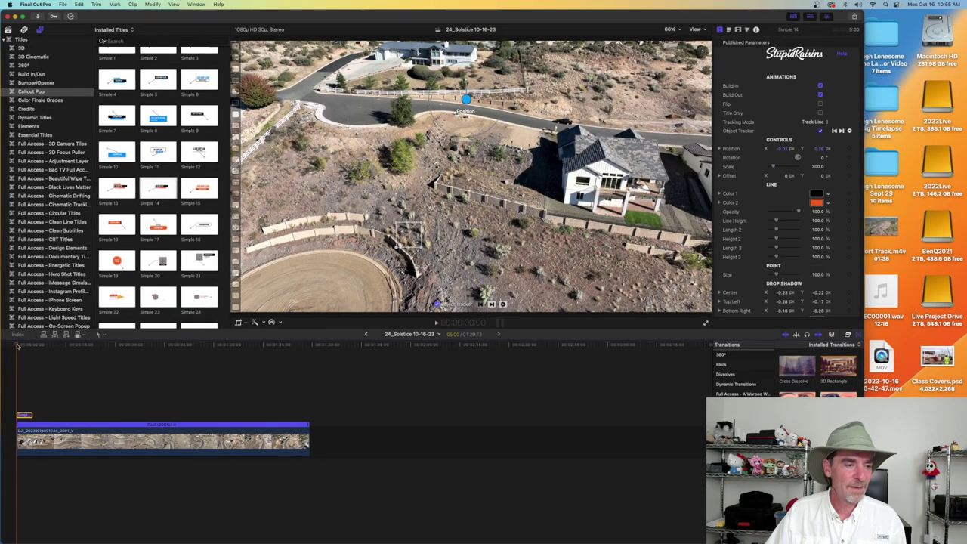
{"action": "left_click_drag", "start_coordinate": [409, 235], "coordinate": [591, 189]}
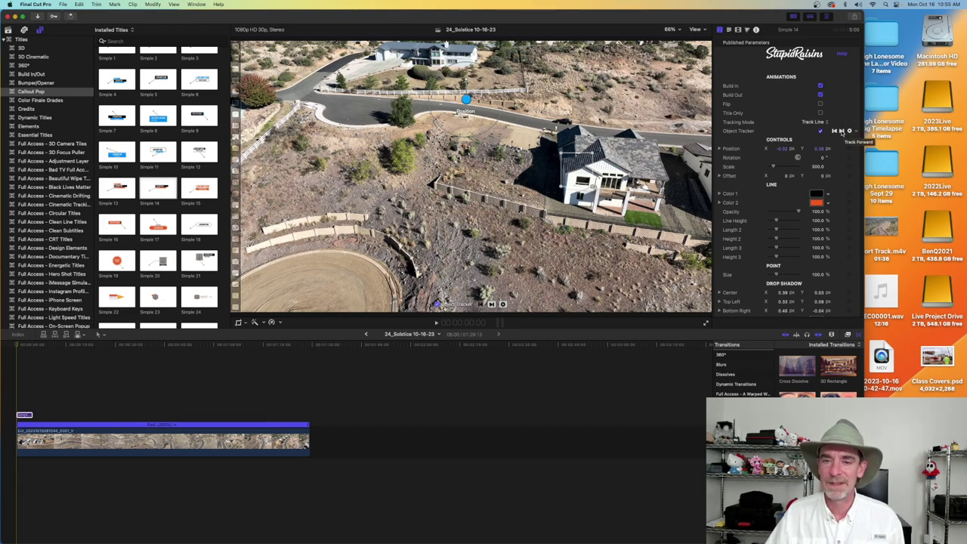
{"action": "left_click", "coordinate": [841, 131]}
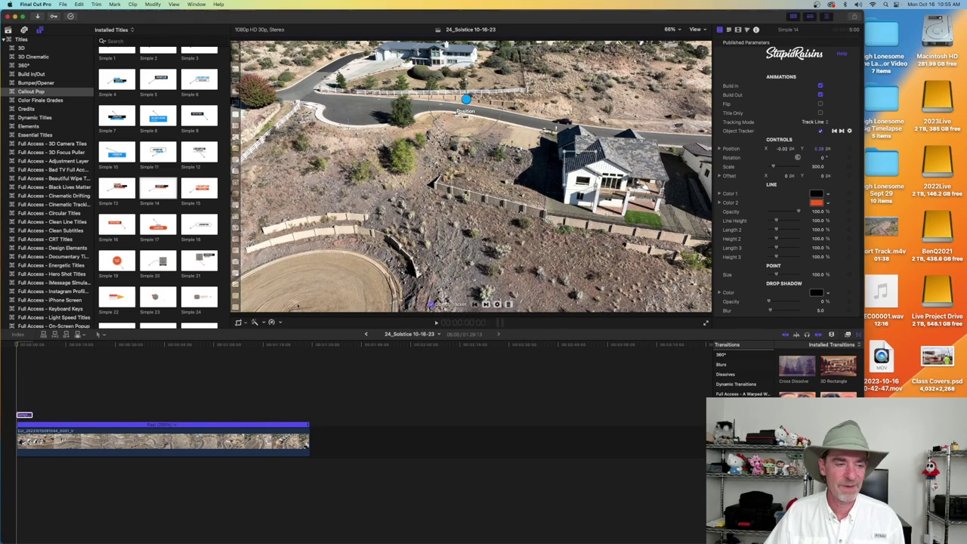
Replay the tracked callout from the start and flip it to the other side.
{"action": "left_click", "coordinate": [17, 345]}
{"action": "key", "text": "space"}
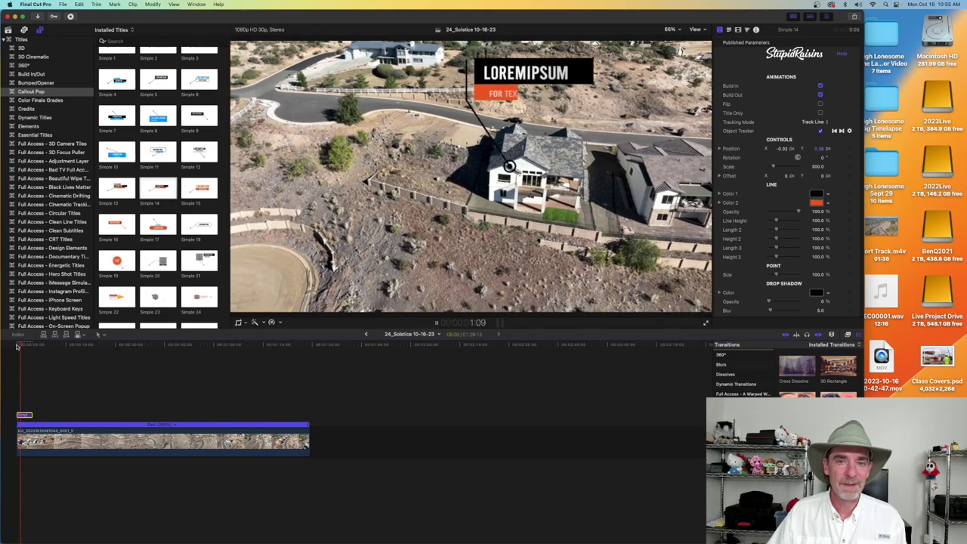
{"action": "key", "text": "space"}
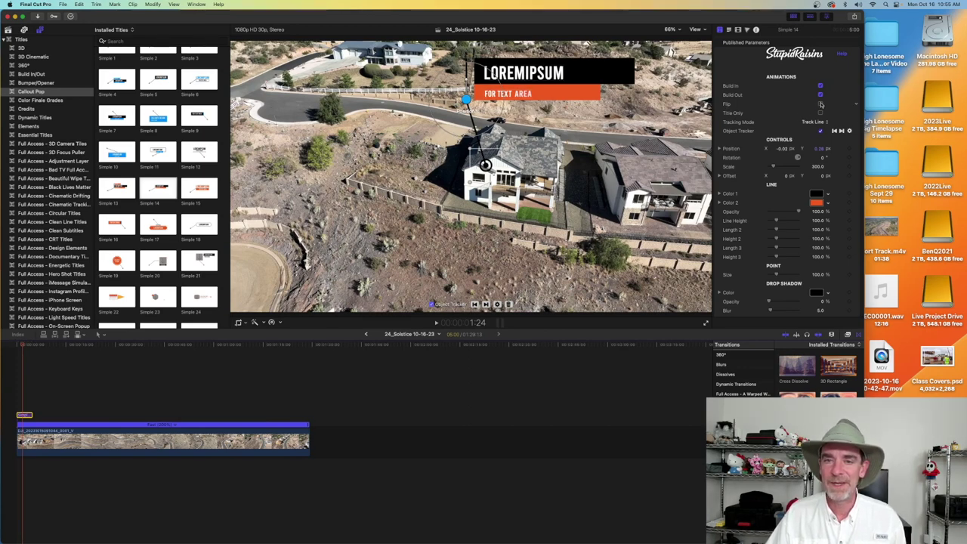
{"action": "left_click", "coordinate": [820, 103]}
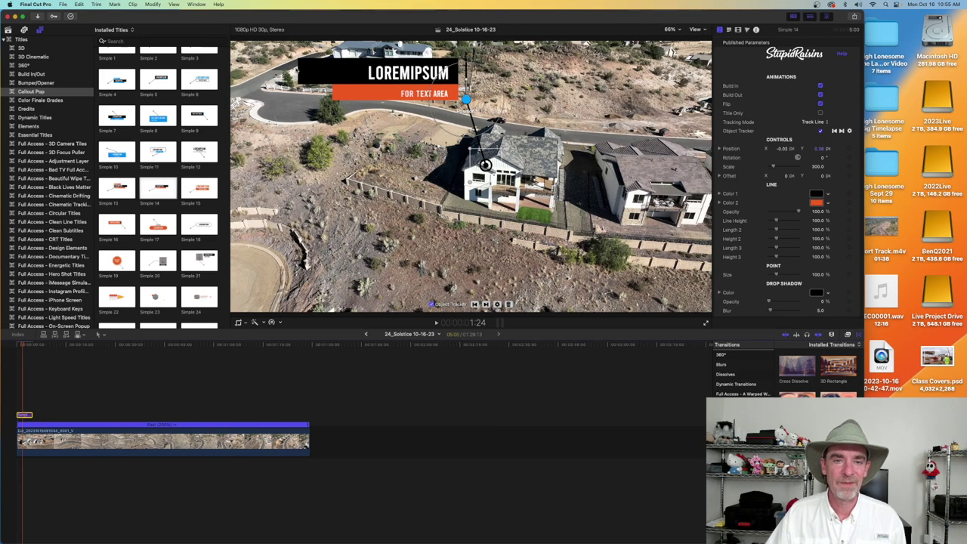
Replace the callout's main title text with SITE 42.
{"action": "double_click", "coordinate": [397, 73]}
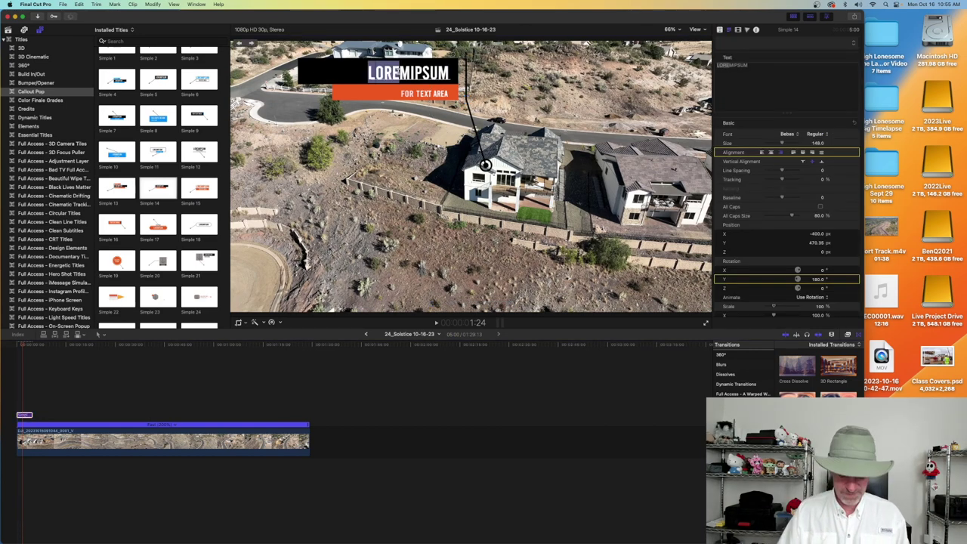
{"action": "double_click", "coordinate": [408, 72]}
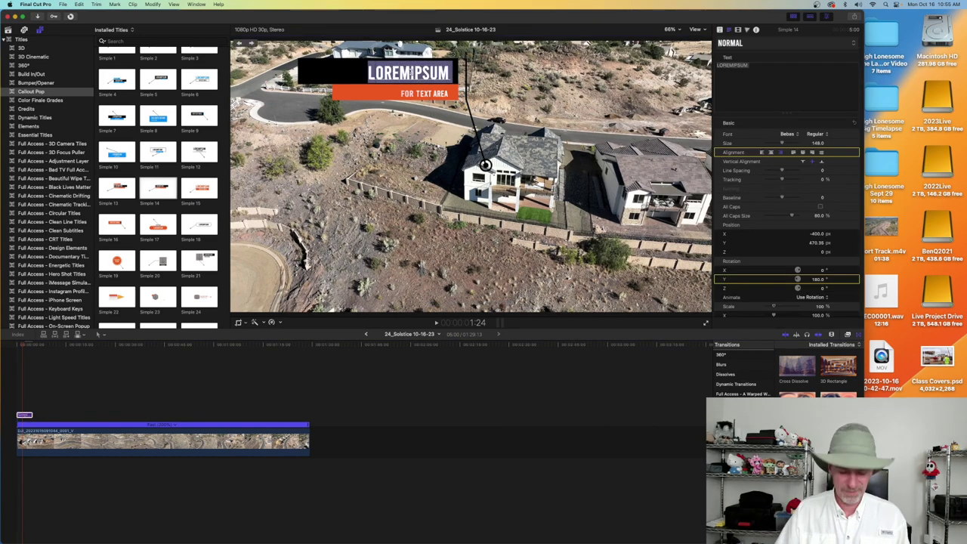
{"action": "type", "text": "SITE"}
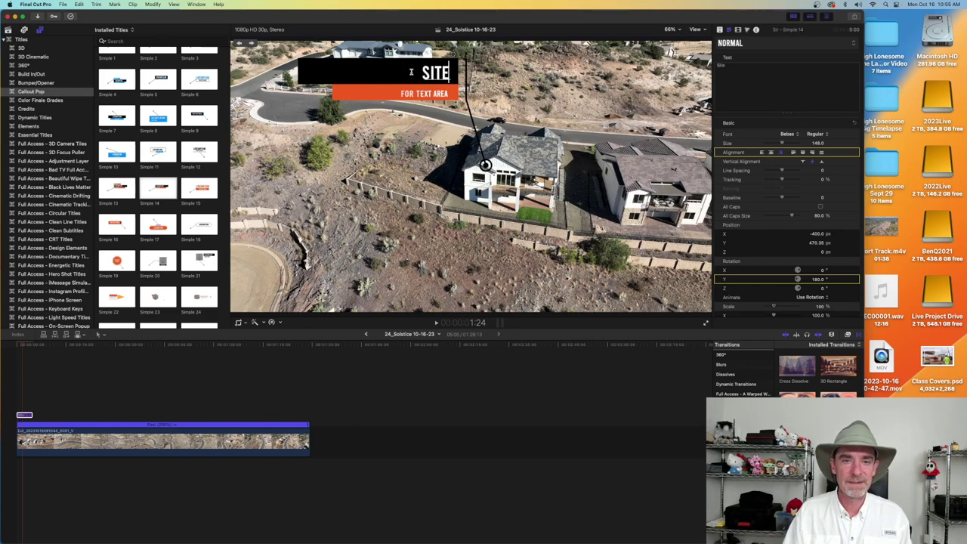
{"action": "type", "text": " 42"}
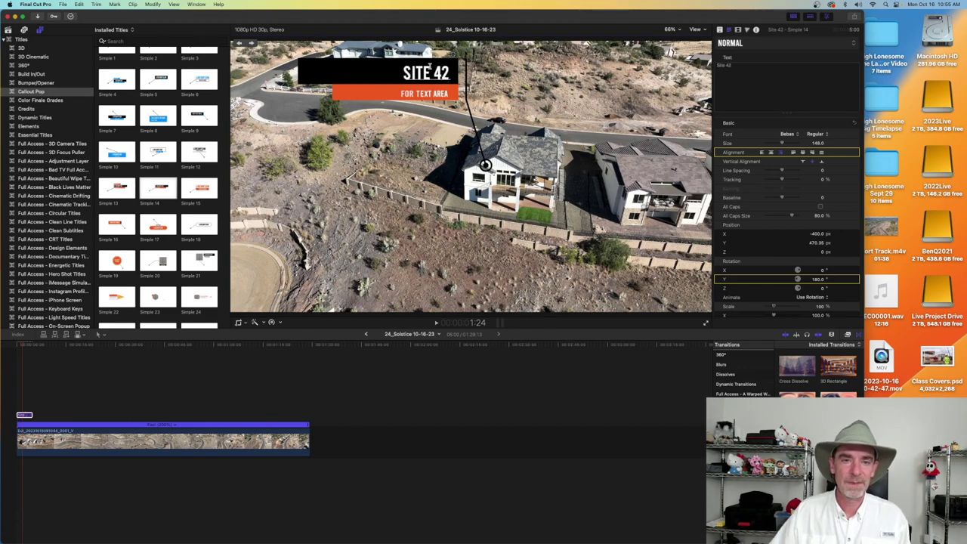
Replace the FOR TEXT AREA line with OCT 15TH 2023.
{"action": "left_click", "coordinate": [425, 94]}
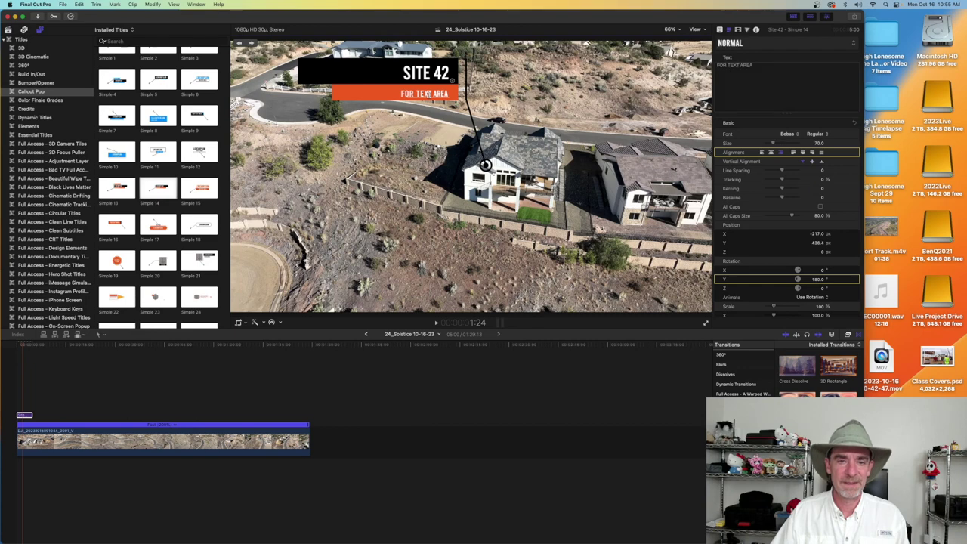
{"action": "double_click", "coordinate": [424, 93]}
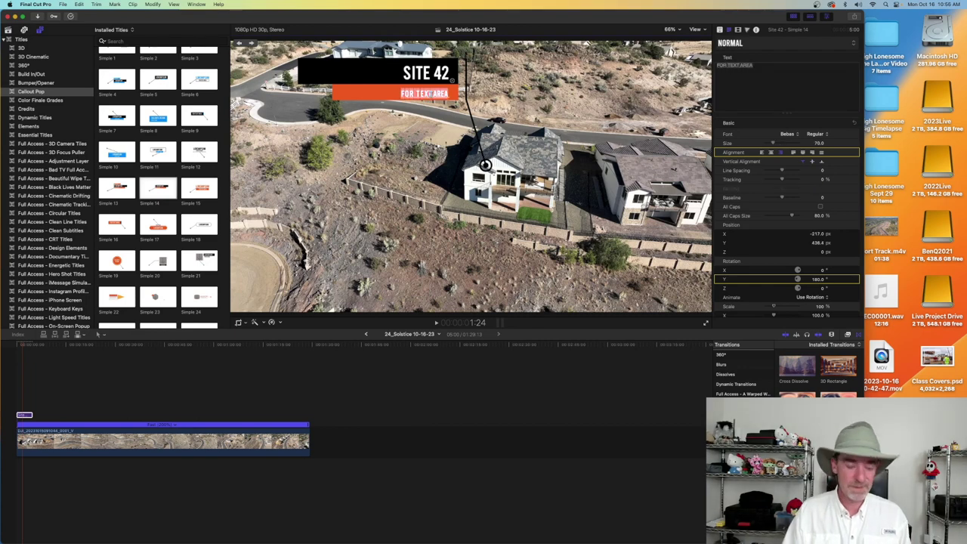
{"action": "type", "text": "Oc"}
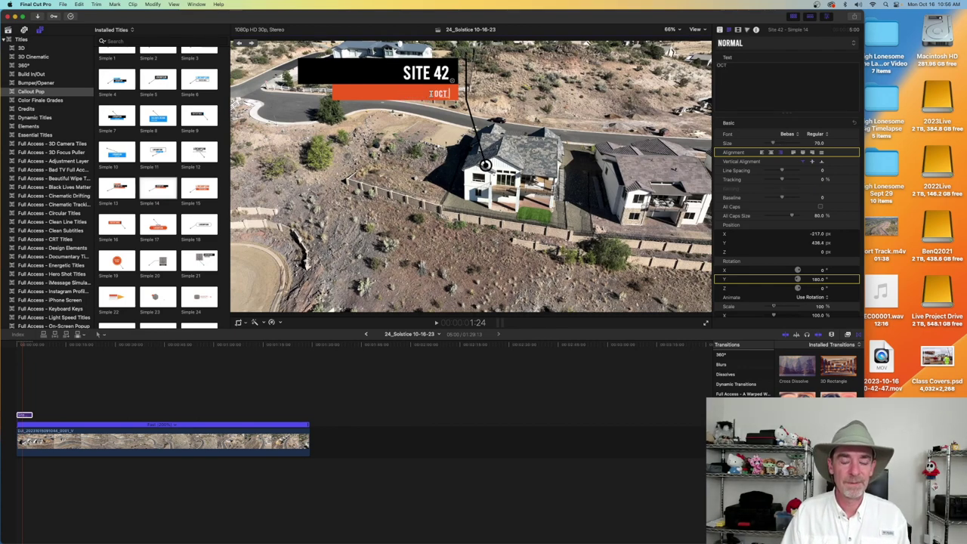
{"action": "type", "text": "T 15TH 2023"}
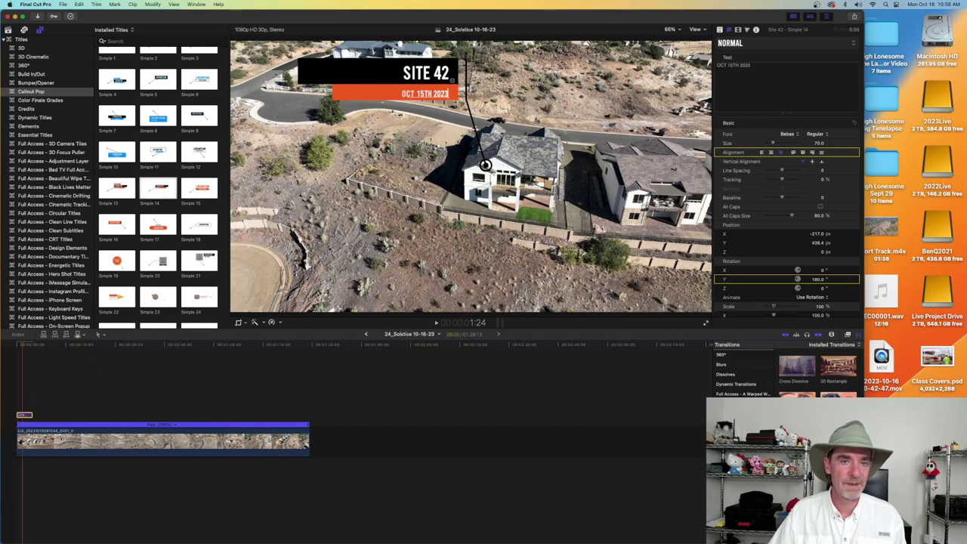
{"action": "left_click", "coordinate": [394, 92]}
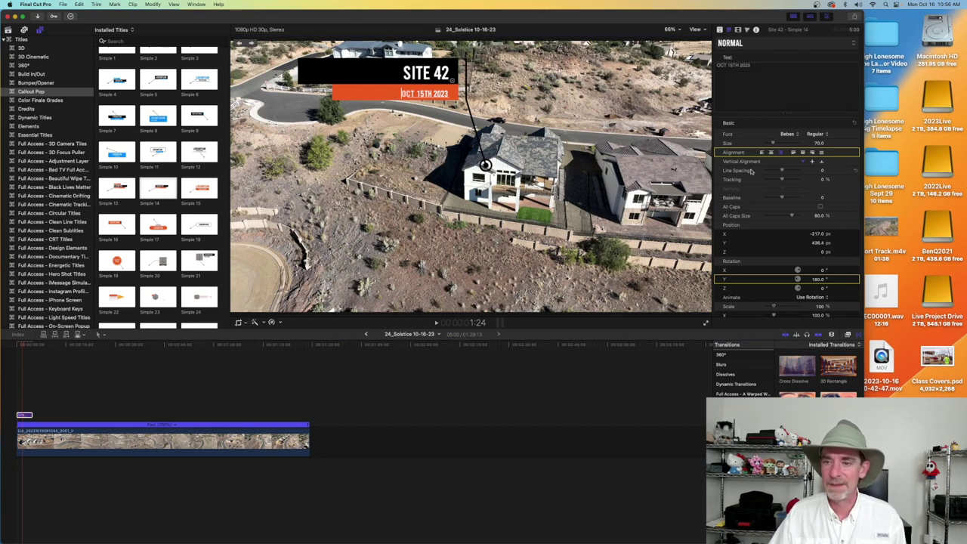
Make the callout's Color 2 date bar green.
{"action": "left_click", "coordinate": [719, 29]}
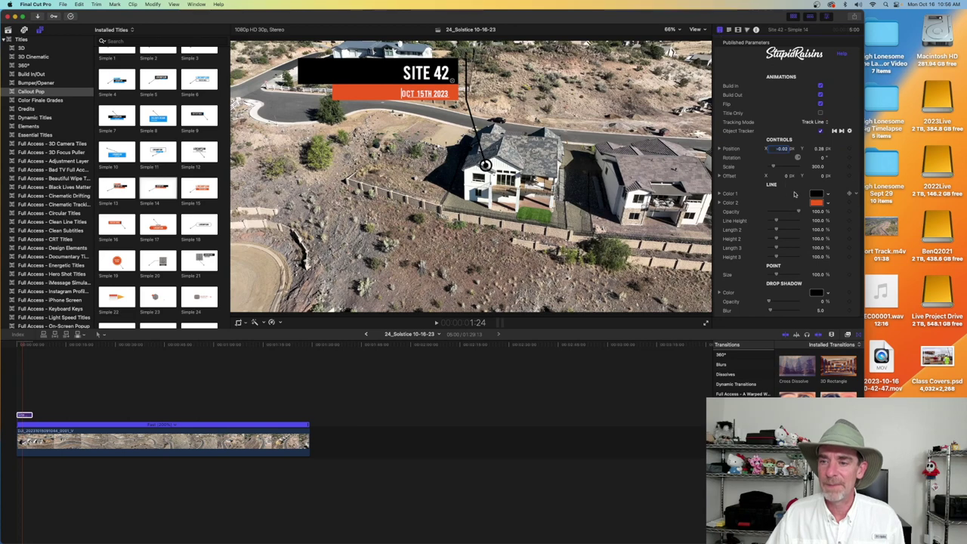
{"action": "left_click", "coordinate": [814, 204]}
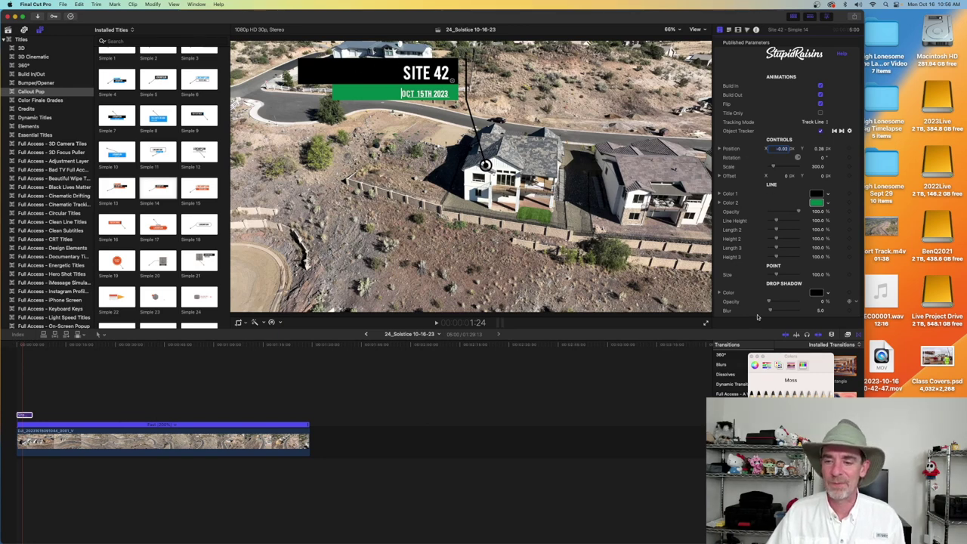
{"action": "left_click", "coordinate": [752, 357]}
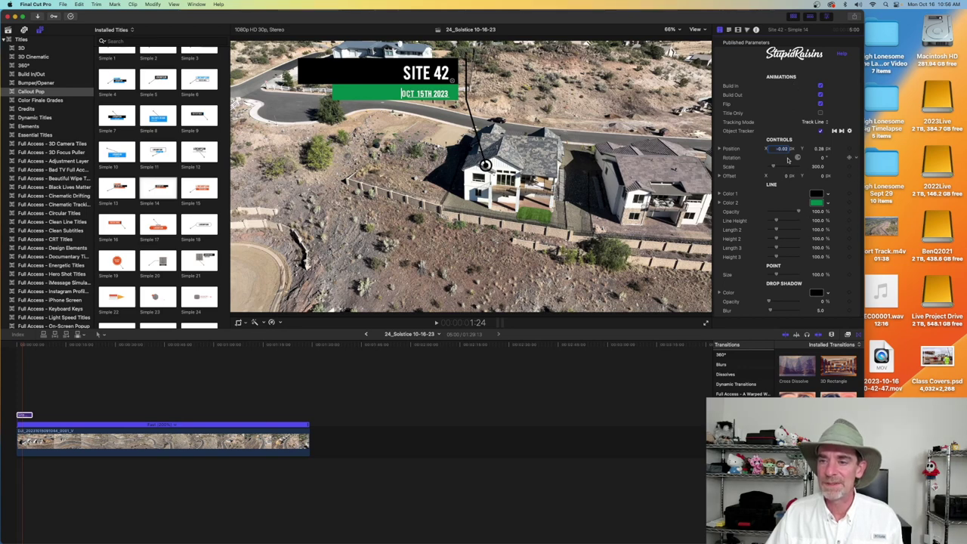
Reduce the callout's Scale from 300 to 200.
{"action": "left_click", "coordinate": [818, 167]}
{"action": "type", "text": "2"}
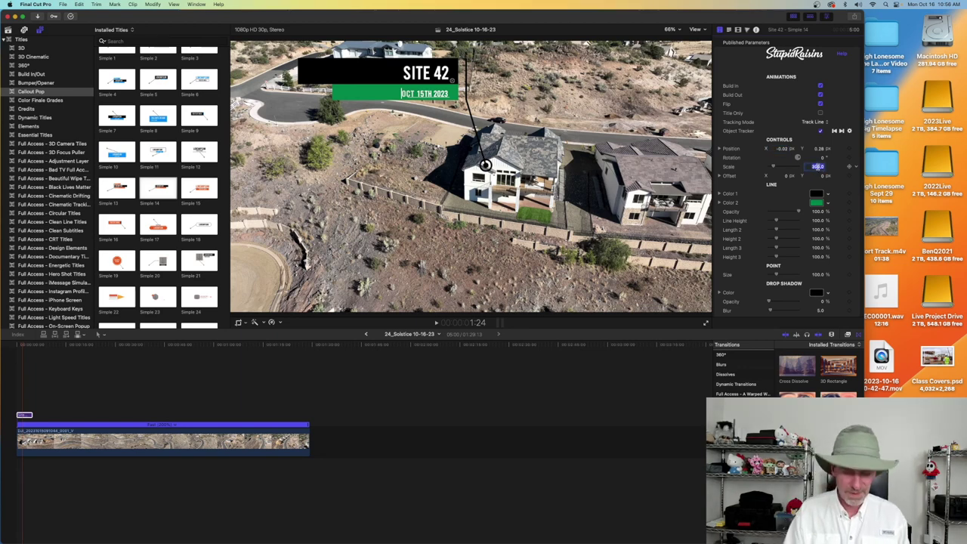
{"action": "type", "text": "00"}
{"action": "key", "text": "Return"}
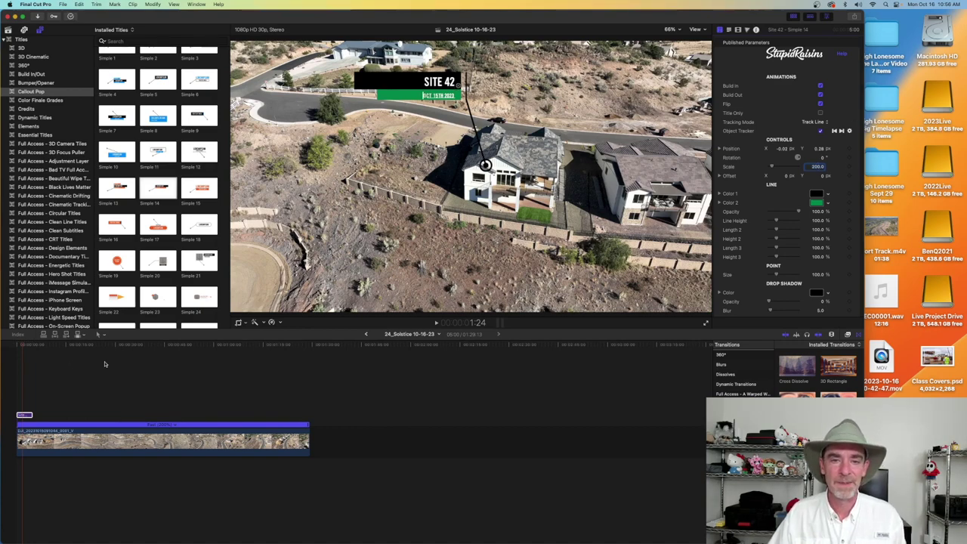
Play and scrub to check the tracked SITE 42 callout, then disable the lower Site title clip.
{"action": "left_click", "coordinate": [19, 344]}
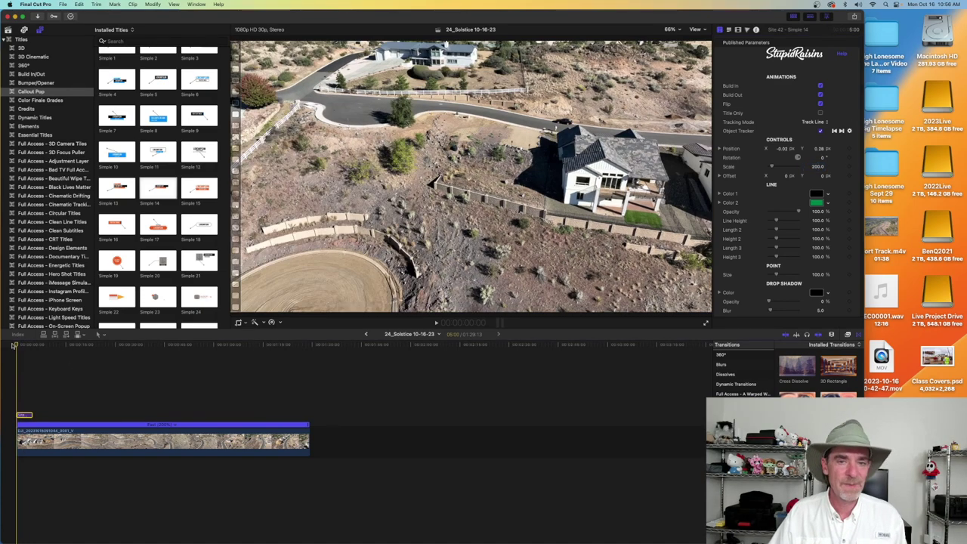
{"action": "key", "text": "space"}
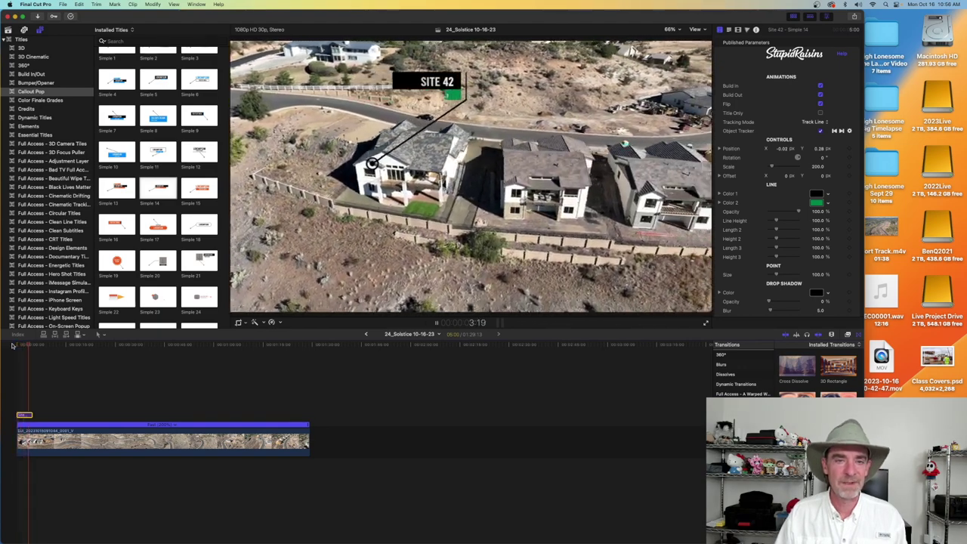
{"action": "key", "text": "space"}
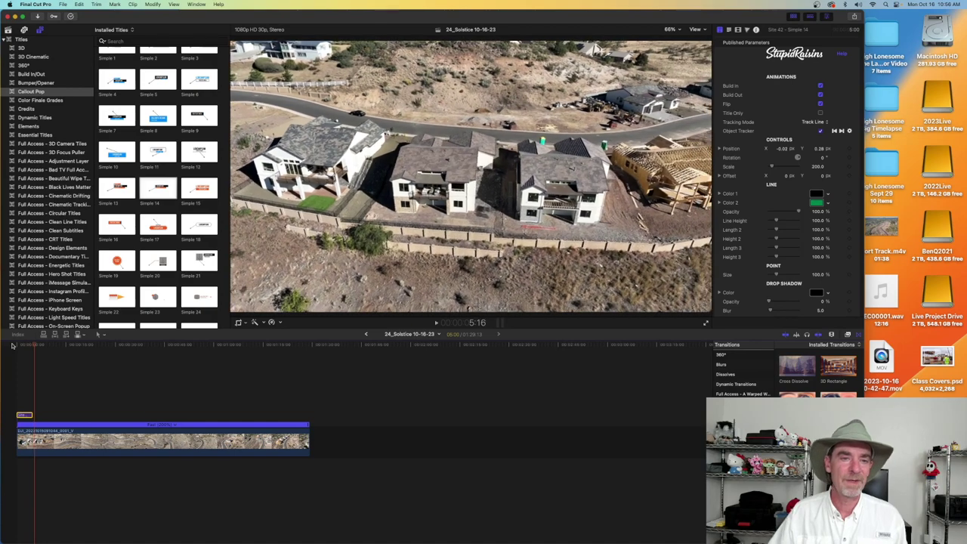
{"action": "left_click_drag", "start_coordinate": [36, 346], "coordinate": [28, 346]}
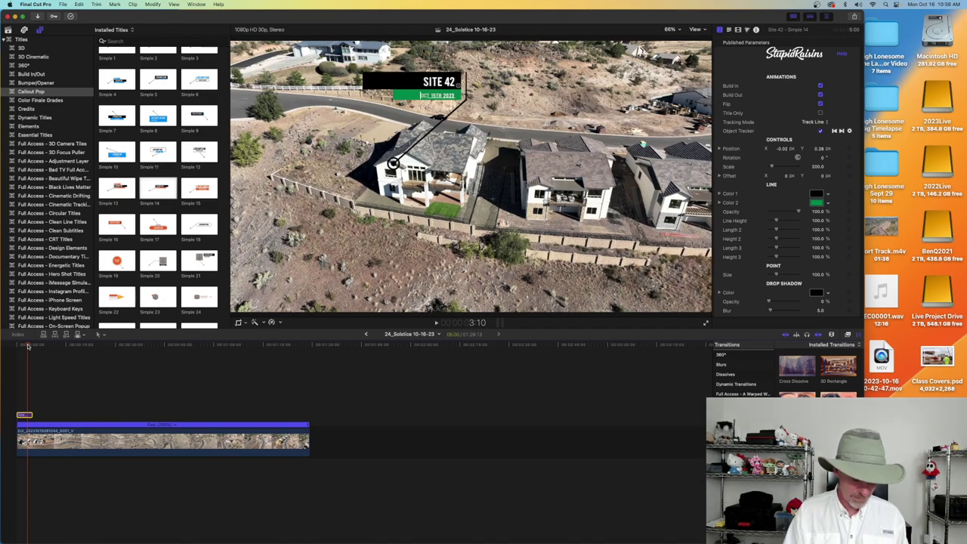
{"action": "left_click_drag", "start_coordinate": [28, 346], "coordinate": [43, 346]}
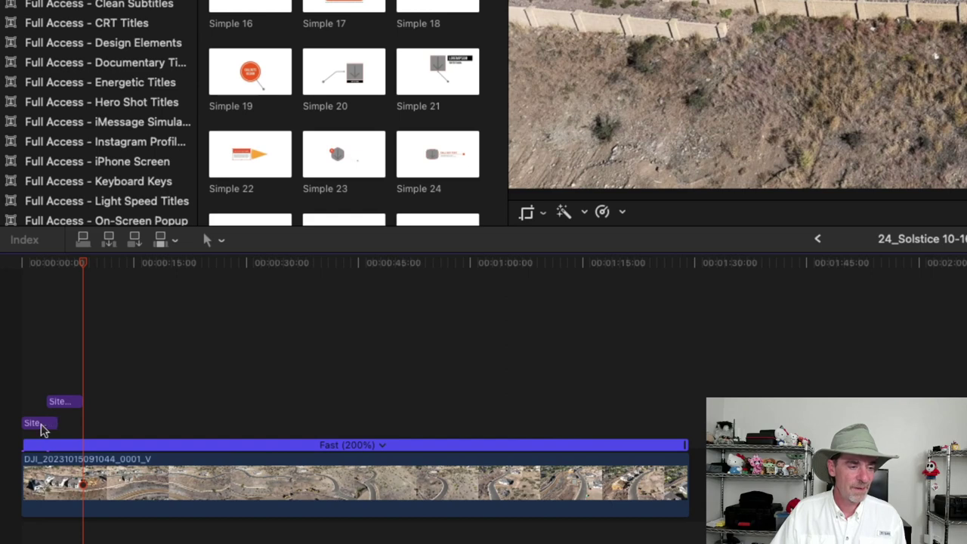
{"action": "left_click", "coordinate": [43, 426]}
{"action": "key", "text": "v"}
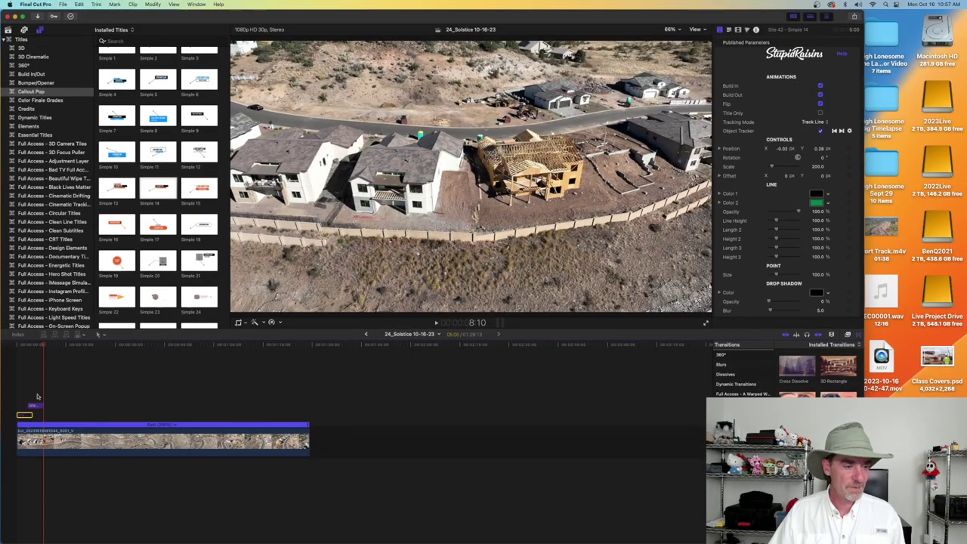
Track the upper title copy on the next house with its anchor moved down into the yard.
{"action": "left_click_drag", "start_coordinate": [44, 345], "coordinate": [29, 347]}
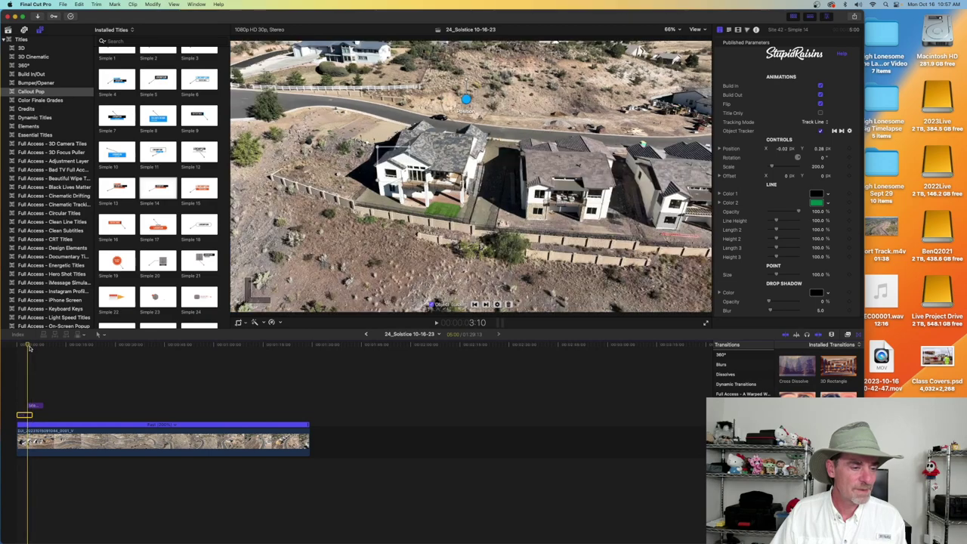
{"action": "left_click", "coordinate": [34, 407]}
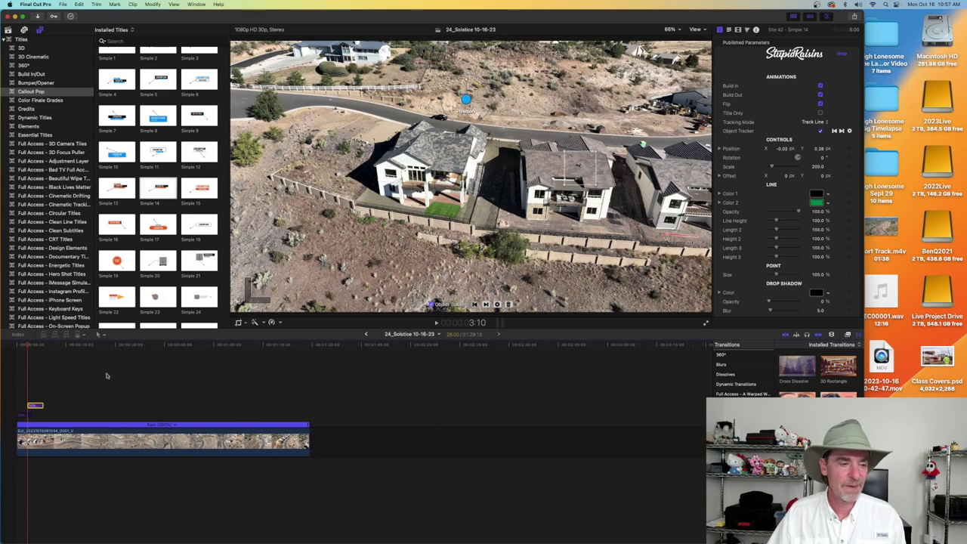
{"action": "left_click_drag", "start_coordinate": [593, 179], "coordinate": [539, 176]}
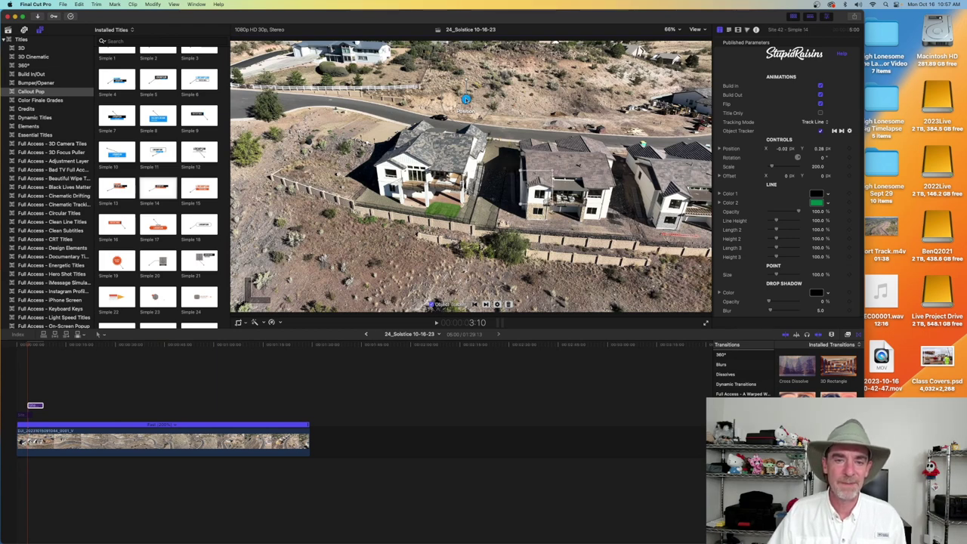
{"action": "left_click_drag", "start_coordinate": [466, 99], "coordinate": [472, 274]}
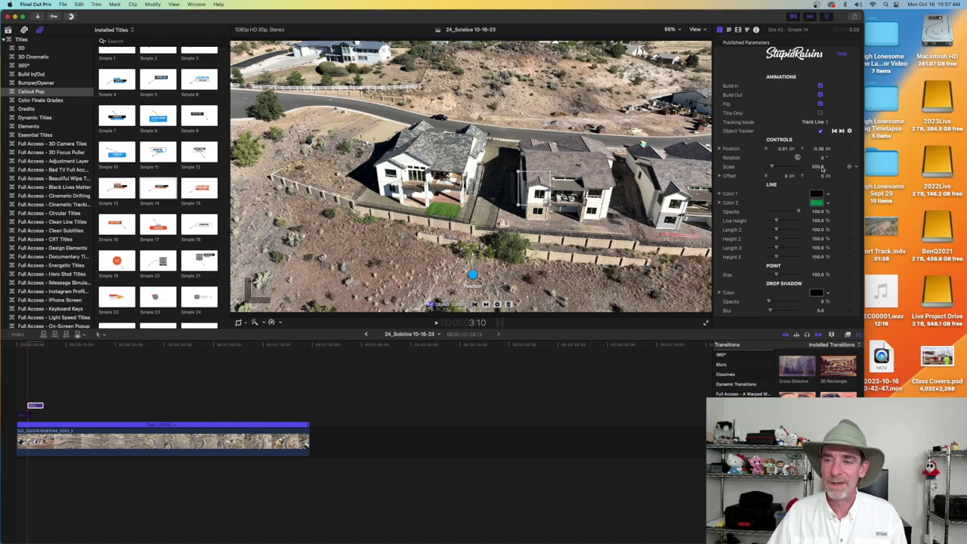
{"action": "left_click", "coordinate": [841, 131]}
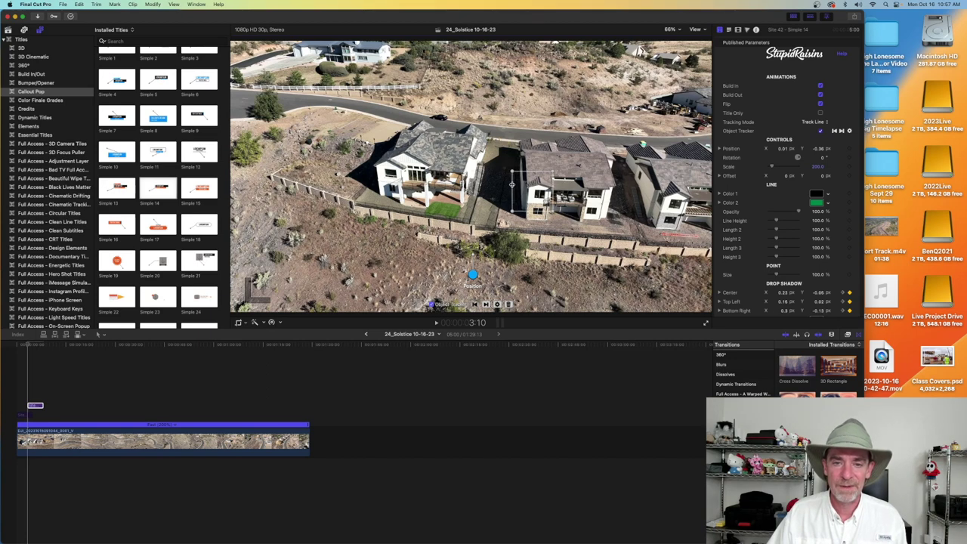
{"action": "left_click", "coordinate": [842, 131]}
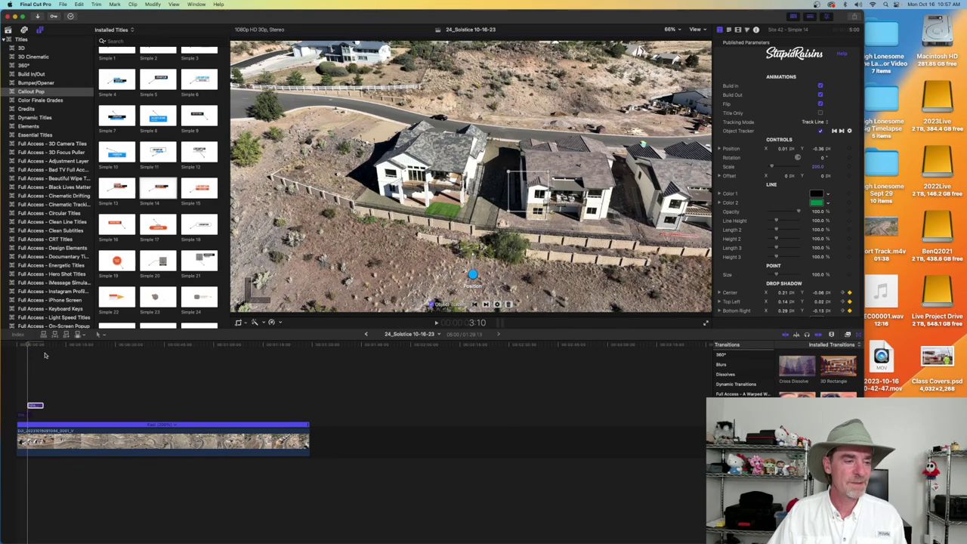
Change the copied callout's title from SITE 42 to SITE 43.
{"action": "left_click", "coordinate": [32, 345]}
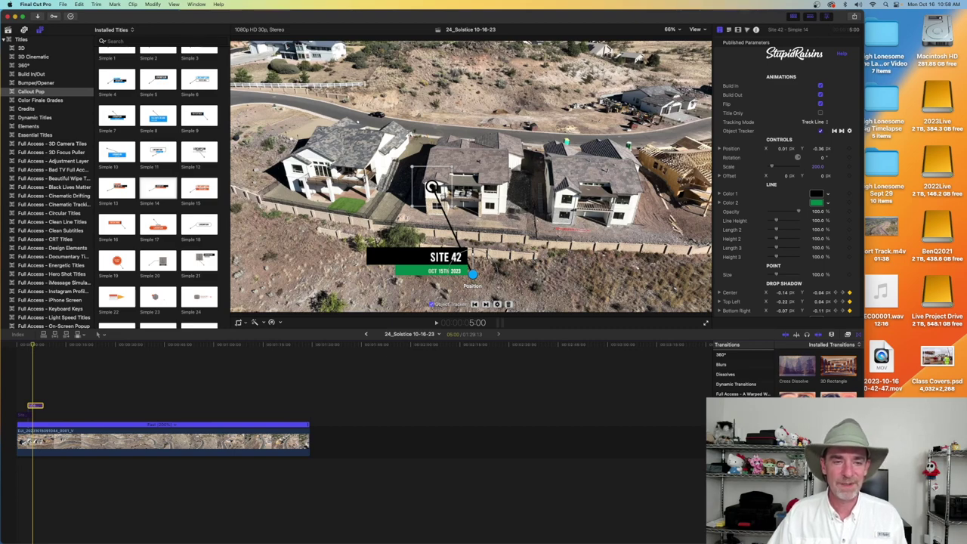
{"action": "double_click", "coordinate": [457, 258]}
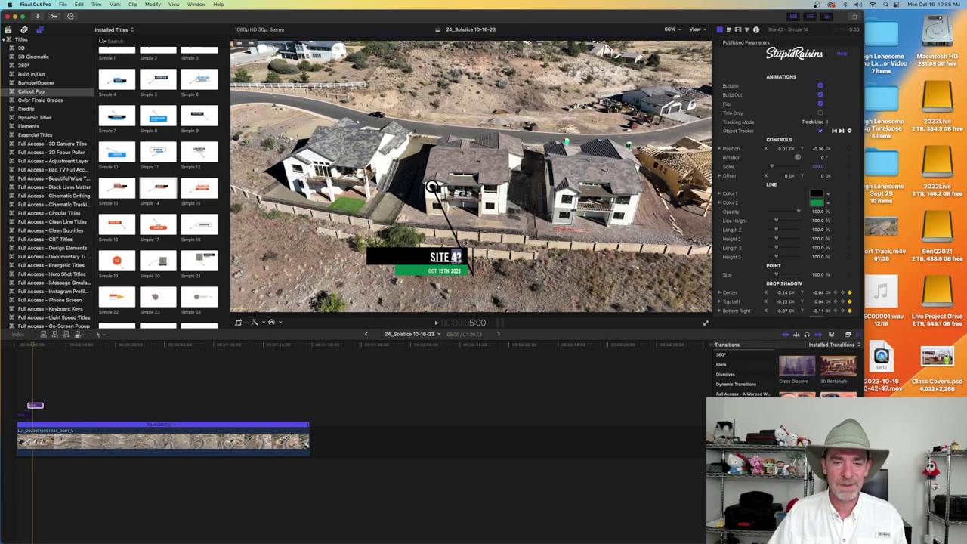
{"action": "type", "text": "43"}
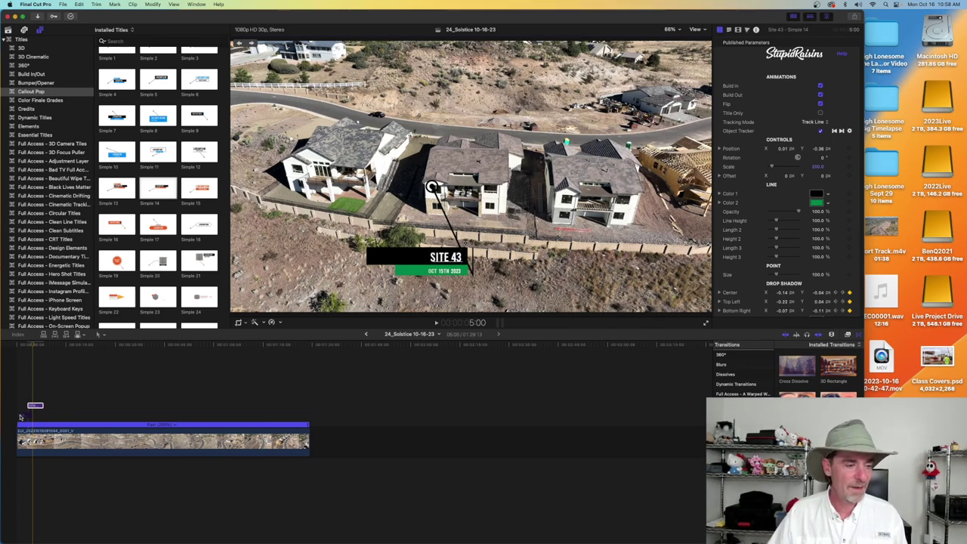
{"action": "left_click", "coordinate": [28, 344]}
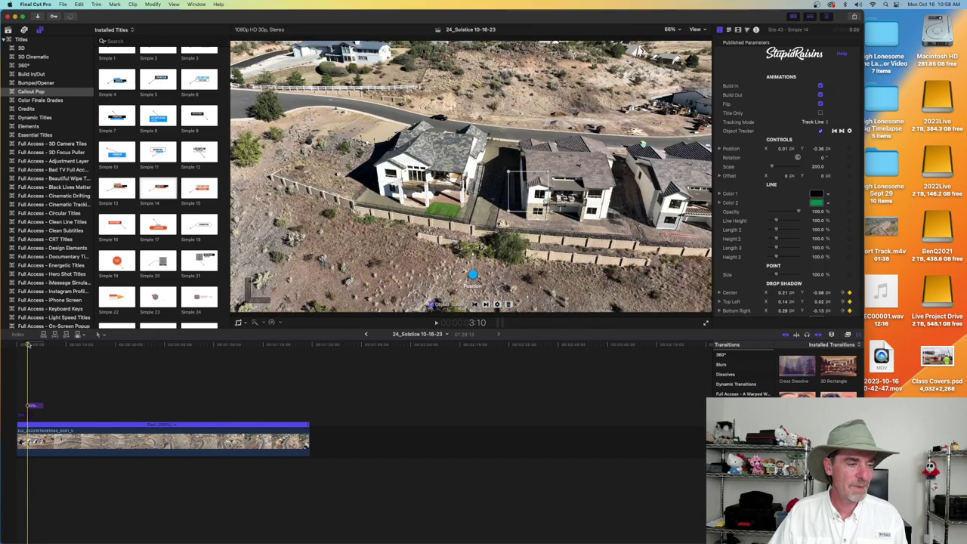
{"action": "left_click", "coordinate": [15, 344]}
{"action": "left_click", "coordinate": [24, 416]}
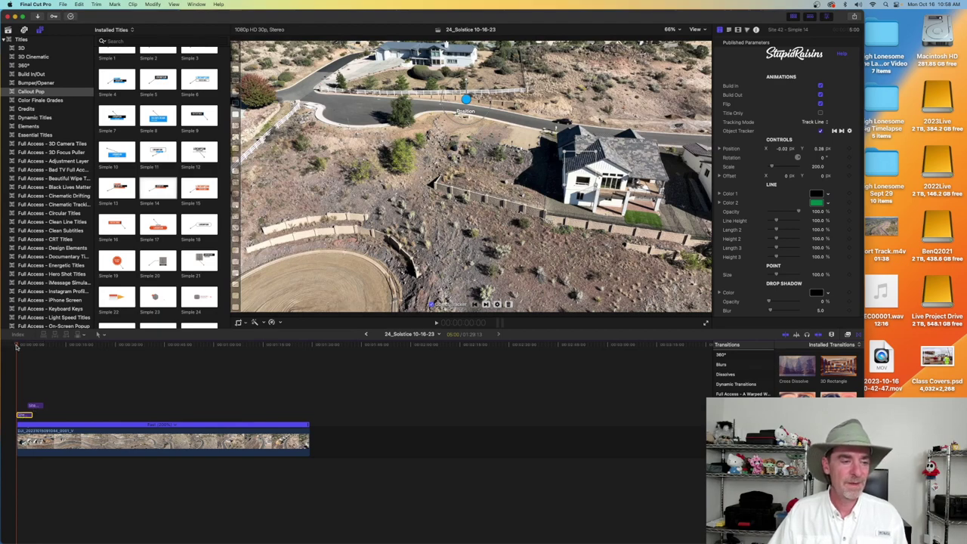
{"action": "key", "text": "space"}
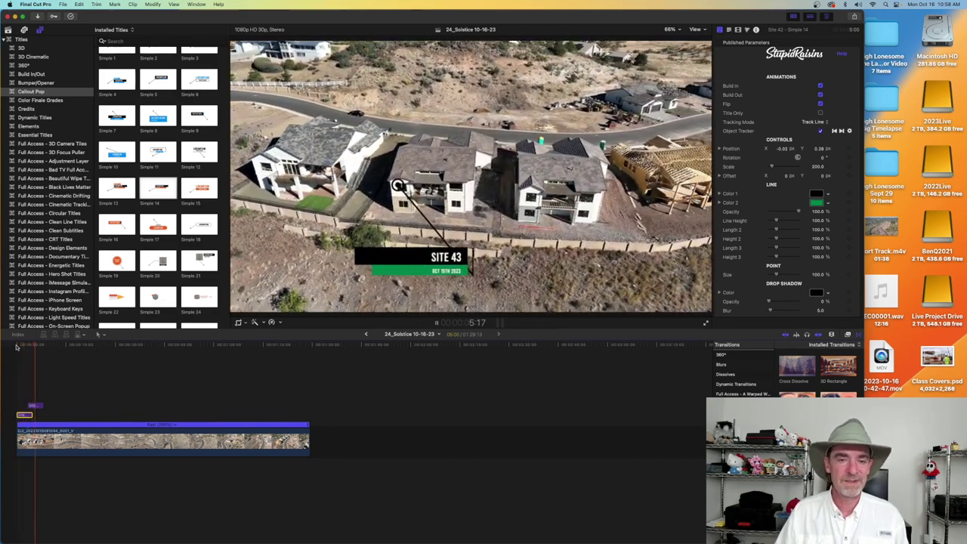
{"action": "key", "text": "space"}
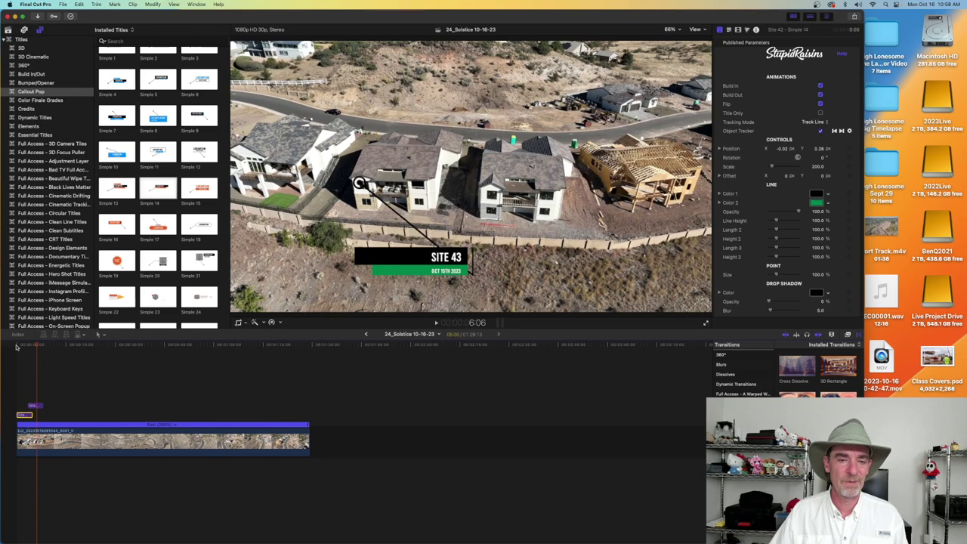
{"action": "left_click", "coordinate": [35, 407]}
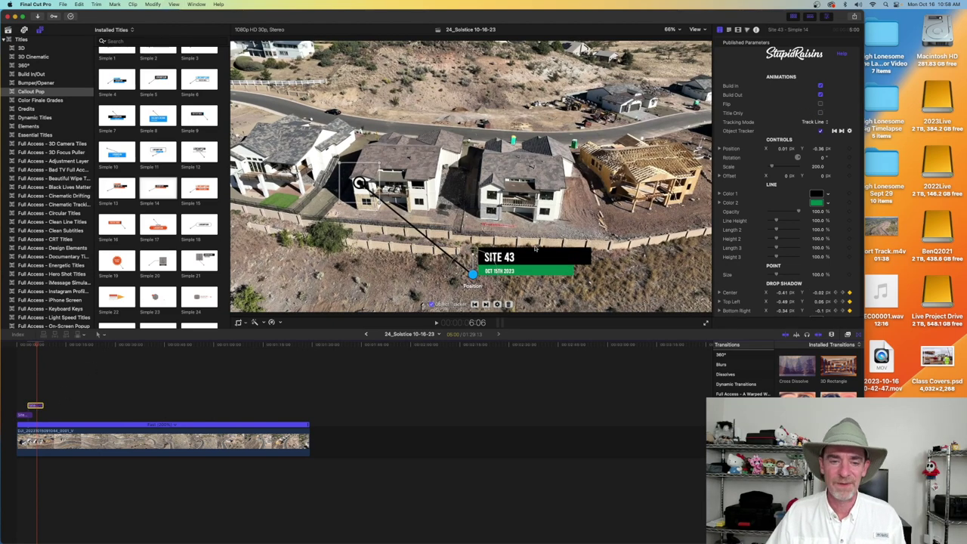
{"action": "left_click_drag", "start_coordinate": [32, 346], "coordinate": [17, 347]}
{"action": "key", "text": "space"}
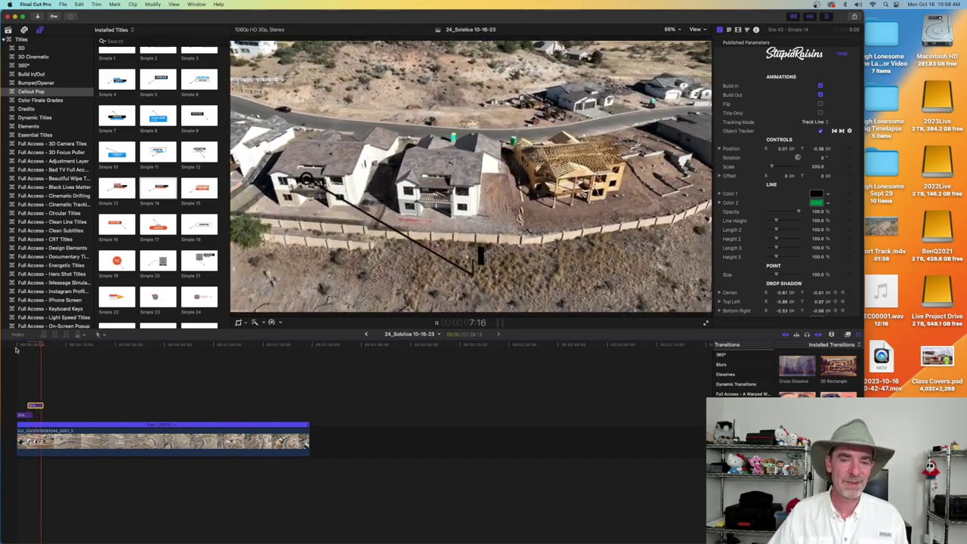
Re-enable the disabled Site title clip and shift it slightly earlier in the timeline.
{"action": "key", "text": "space"}
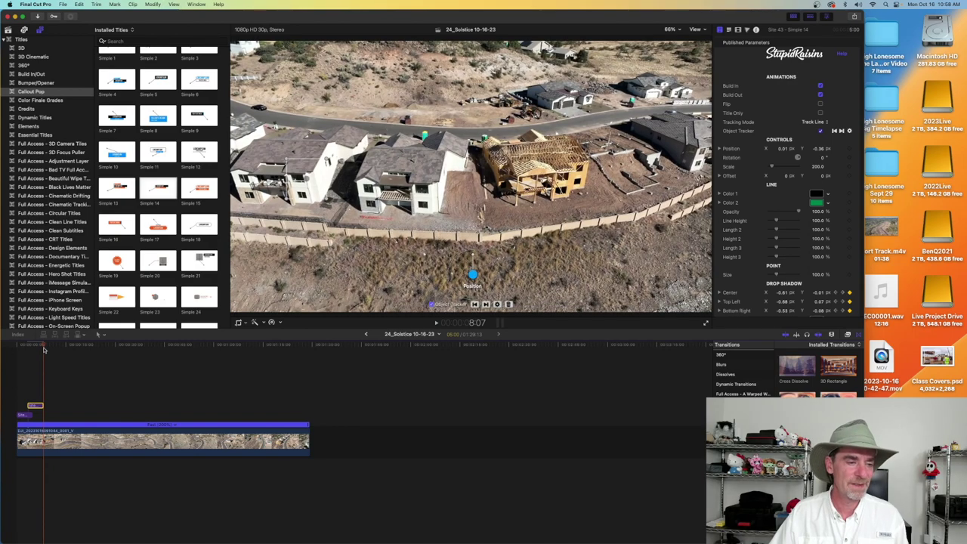
{"action": "left_click_drag", "start_coordinate": [44, 348], "coordinate": [35, 347]}
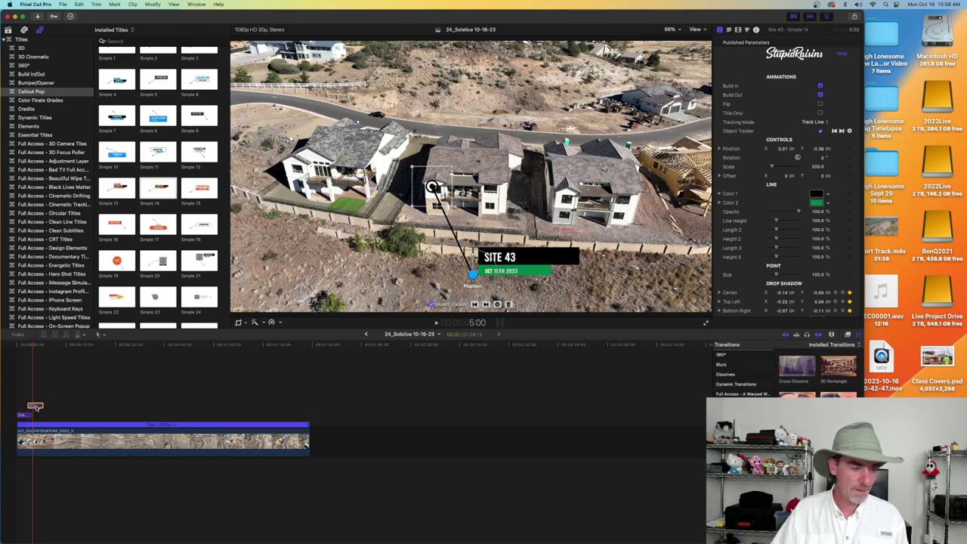
{"action": "key", "text": "v"}
{"action": "left_click_drag", "start_coordinate": [23, 416], "coordinate": [28, 411]}
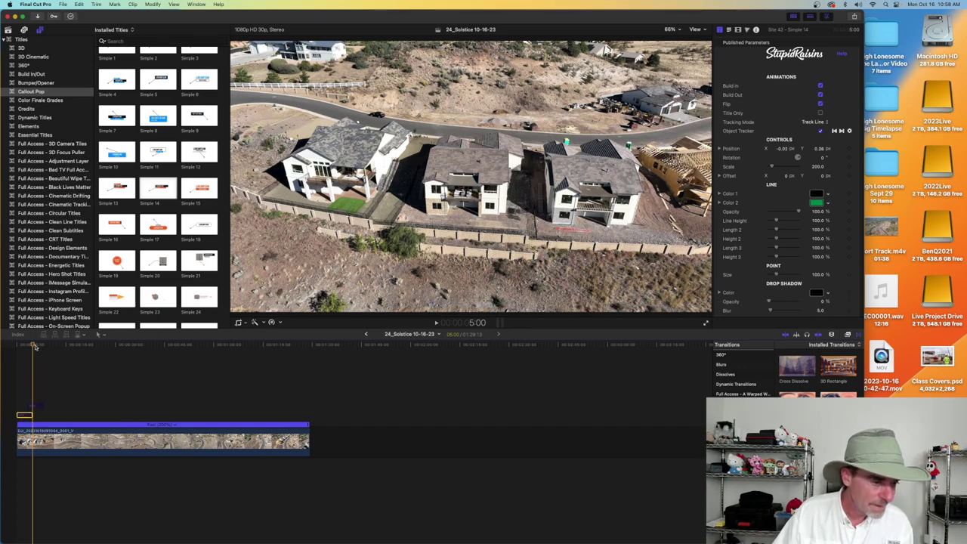
Frame the right-hand house with the tracking box and raise the label to about X 0.08, Y 0.26.
{"action": "left_click", "coordinate": [46, 409]}
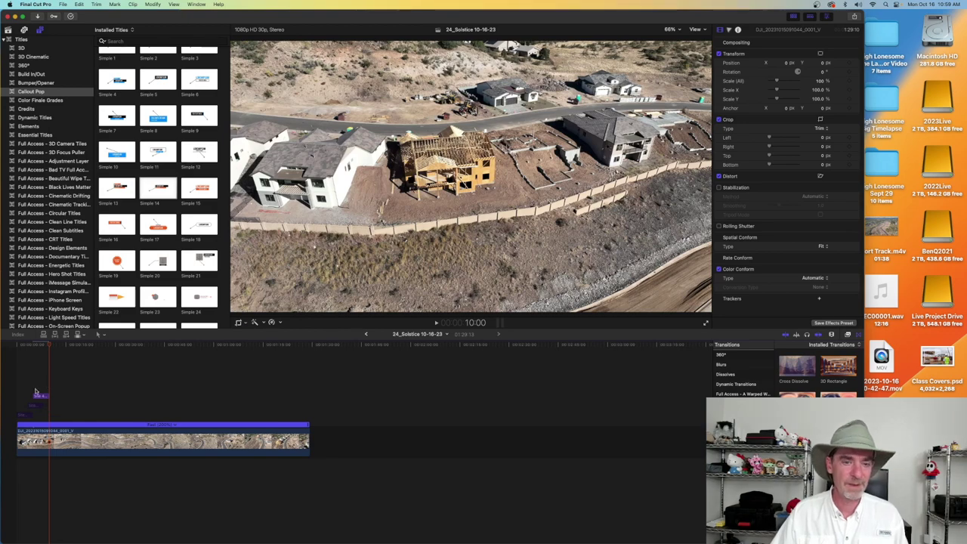
{"action": "left_click_drag", "start_coordinate": [51, 344], "coordinate": [36, 346]}
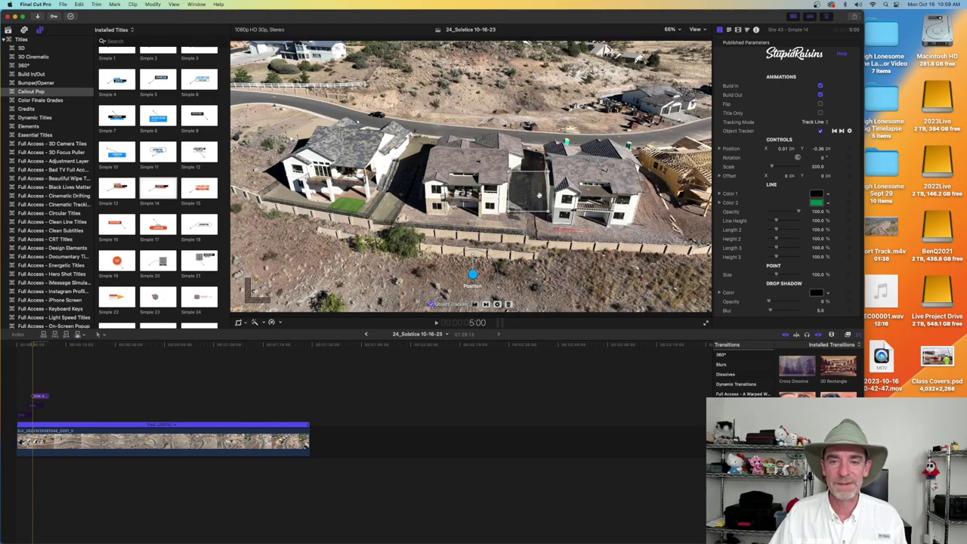
{"action": "left_click_drag", "start_coordinate": [540, 195], "coordinate": [575, 191]}
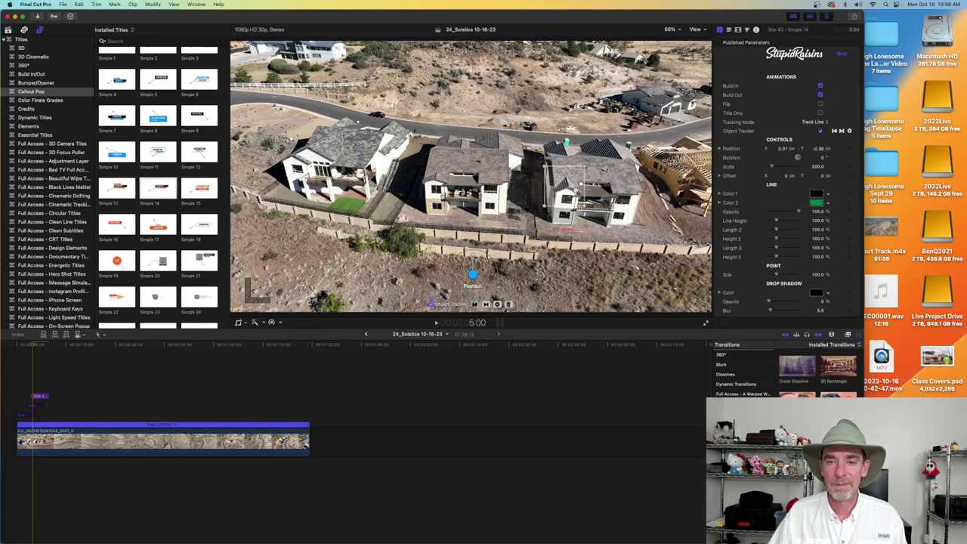
{"action": "left_click_drag", "start_coordinate": [472, 275], "coordinate": [492, 80]}
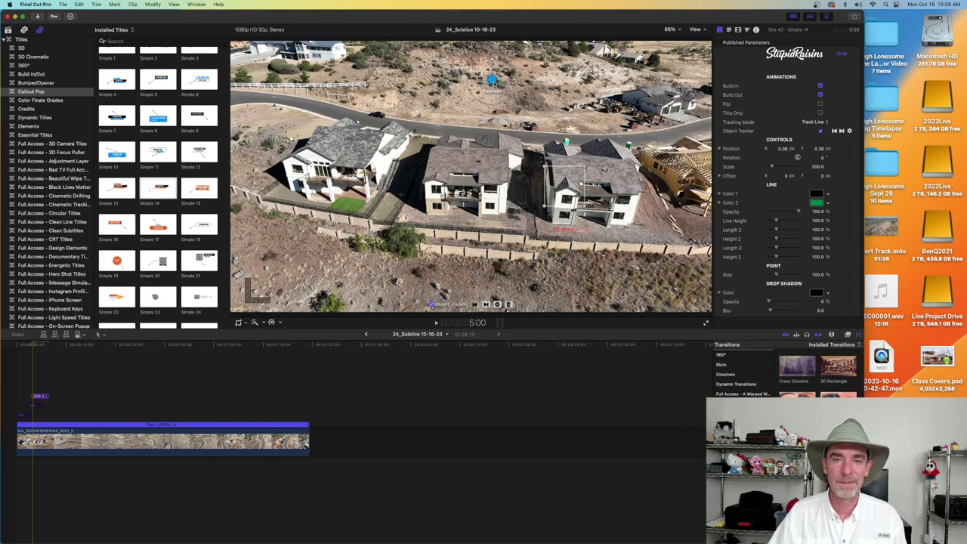
Analyze the right-hand house, enlarge the tracking box upward over it, and rerun the track.
{"action": "left_click", "coordinate": [40, 396]}
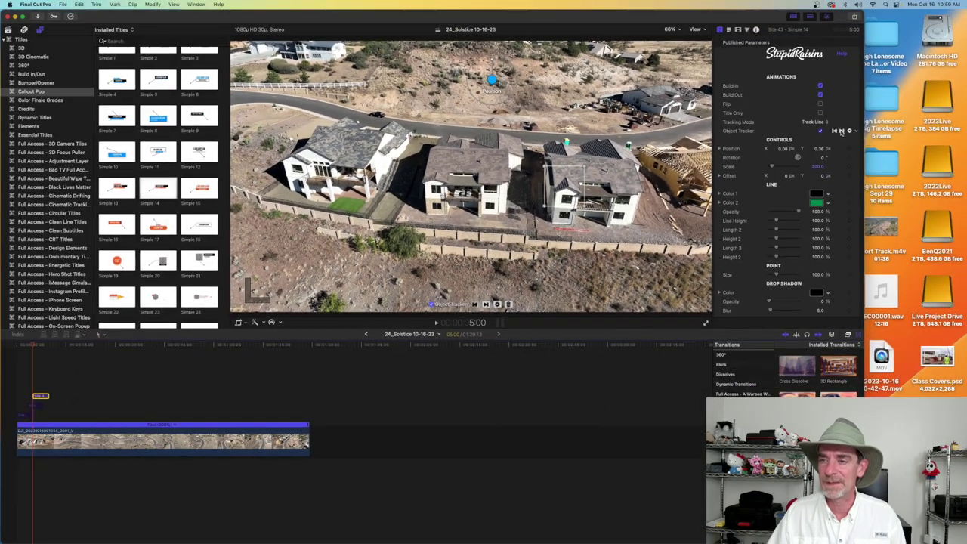
{"action": "left_click", "coordinate": [840, 131]}
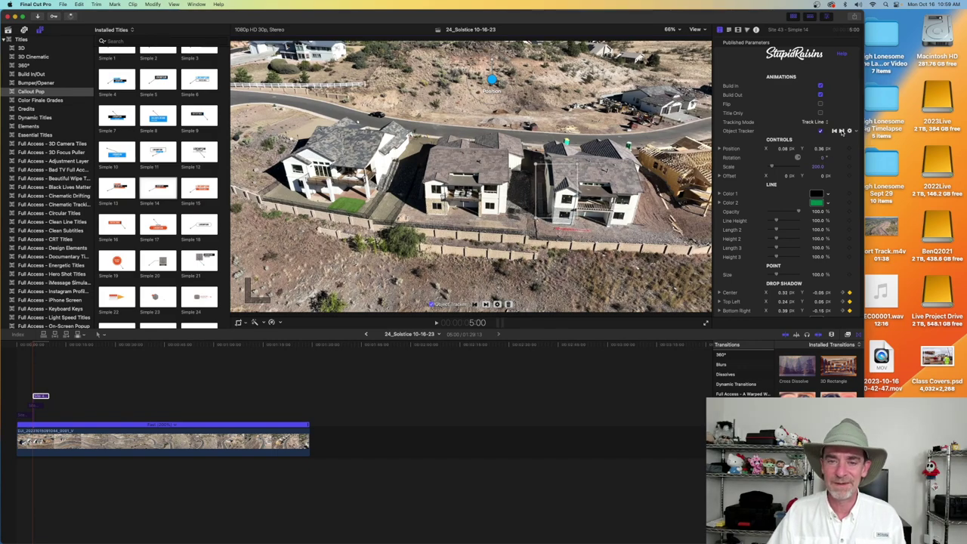
{"action": "left_click", "coordinate": [842, 131]}
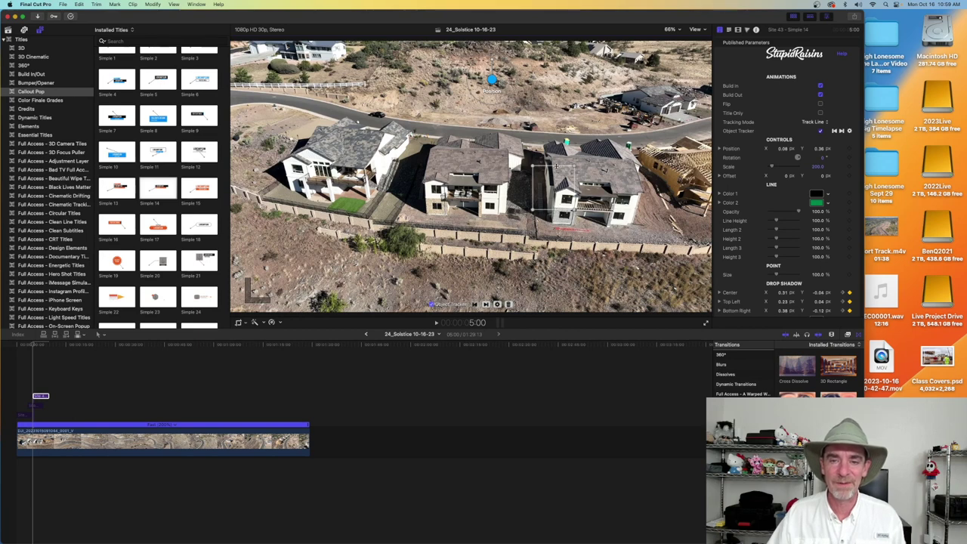
{"action": "left_click_drag", "start_coordinate": [556, 165], "coordinate": [583, 161]}
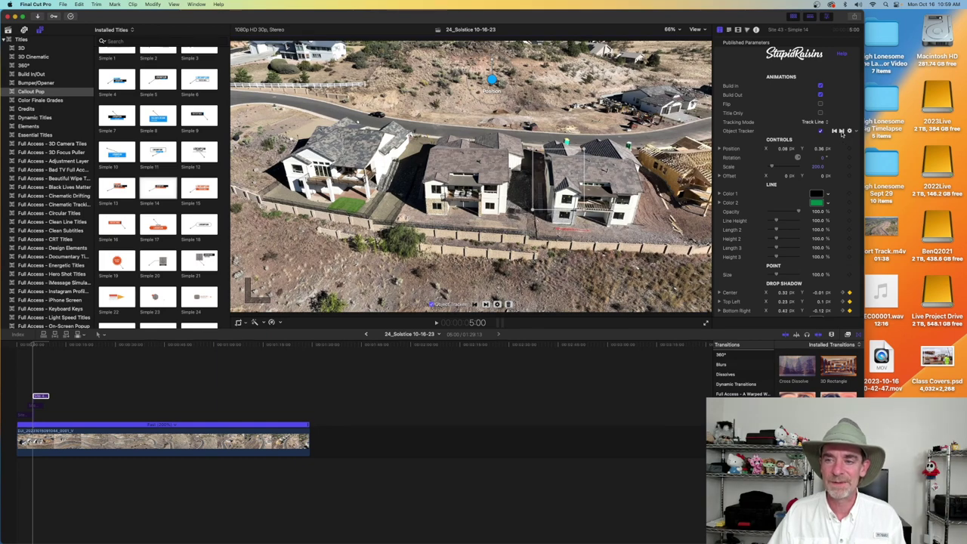
{"action": "left_click", "coordinate": [840, 131]}
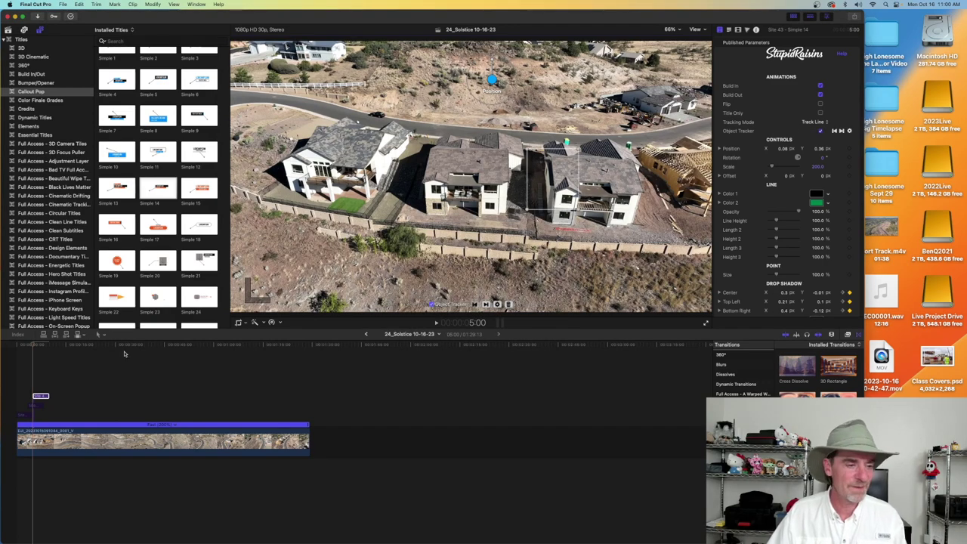
Move to the third callout and change its text from SITE 43 to SITE 44.
{"action": "left_click", "coordinate": [39, 347]}
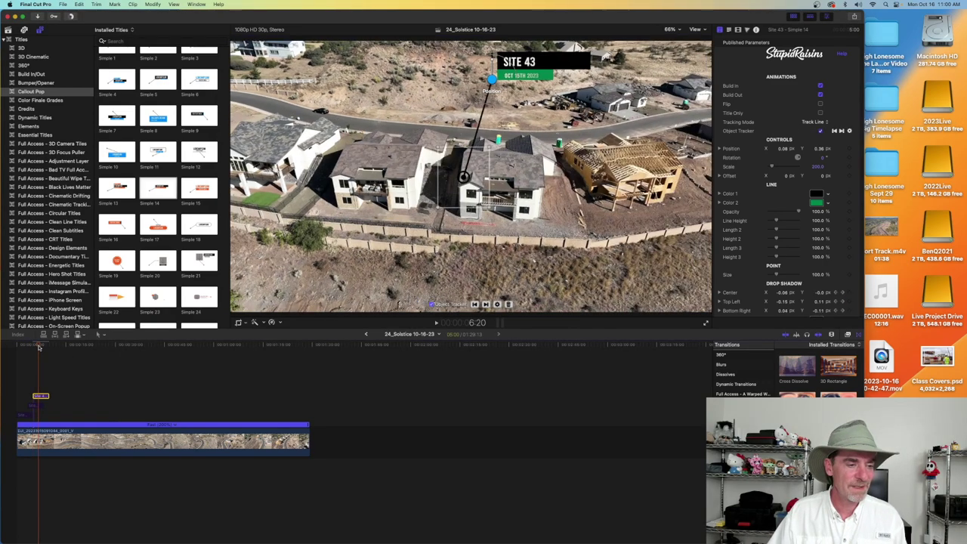
{"action": "left_click", "coordinate": [41, 347]}
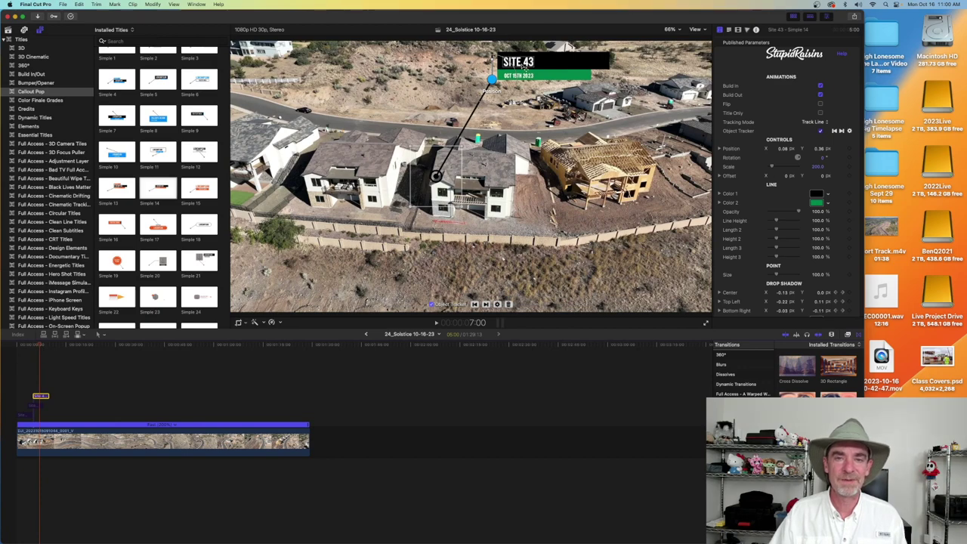
{"action": "double_click", "coordinate": [524, 65]}
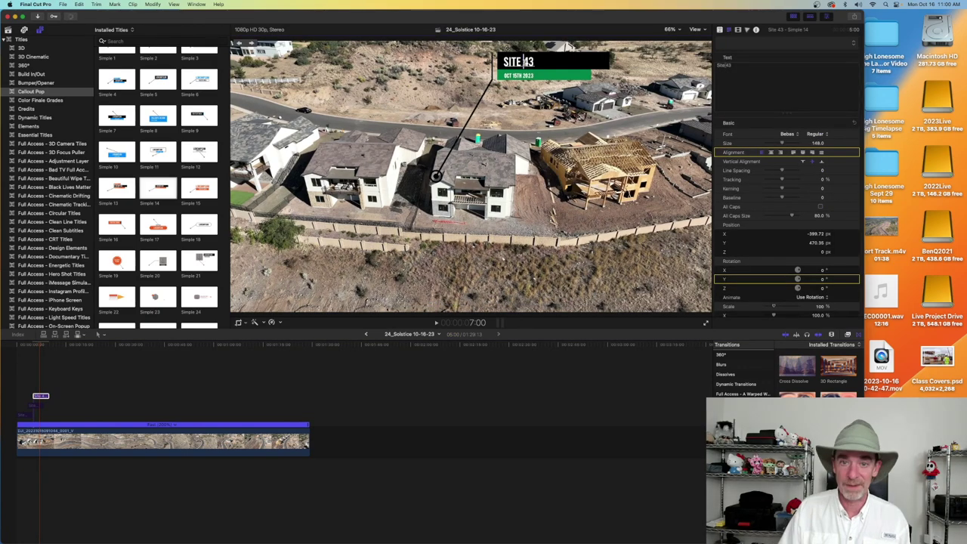
{"action": "key", "text": "BackSpace"}
{"action": "type", "text": "4"}
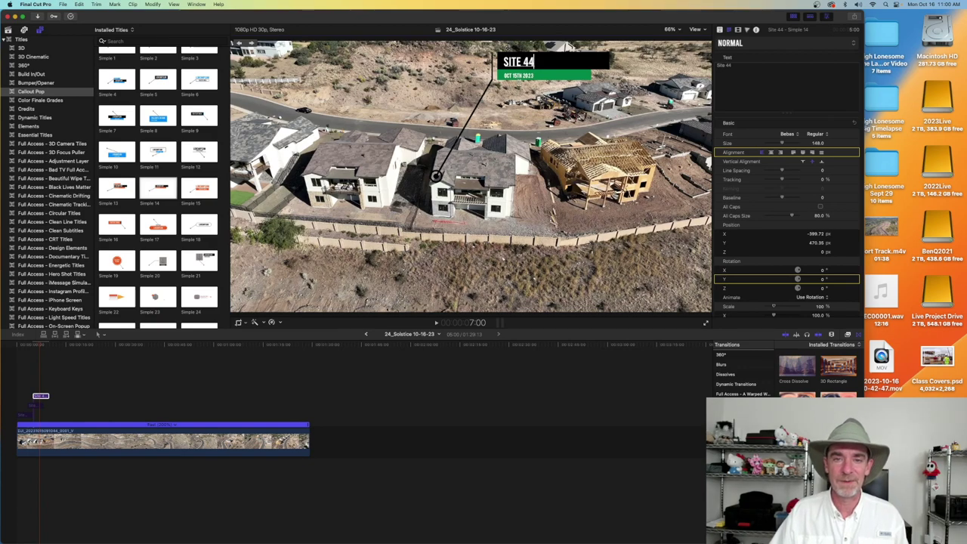
Jump later in the edit and select the lower site title clips.
{"action": "left_click", "coordinate": [114, 391]}
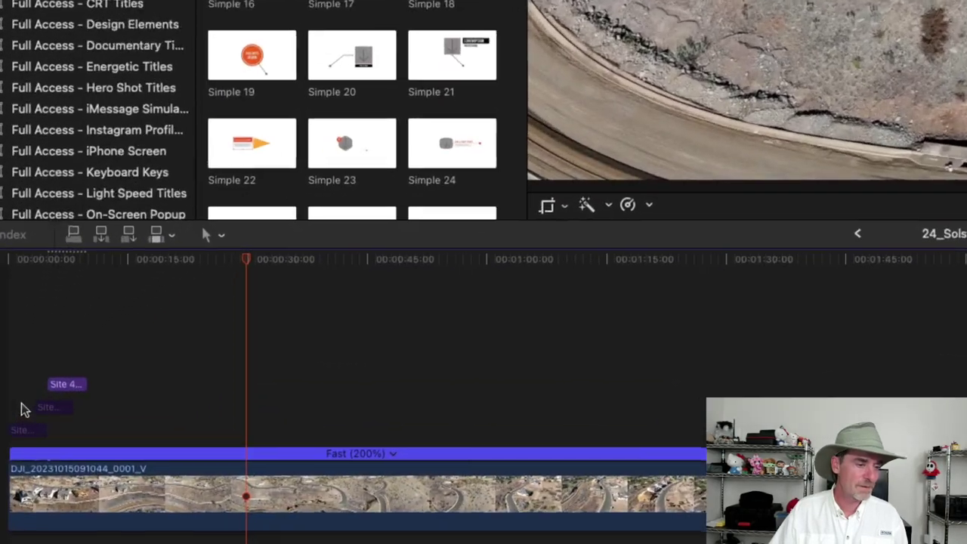
{"action": "left_click", "coordinate": [49, 409]}
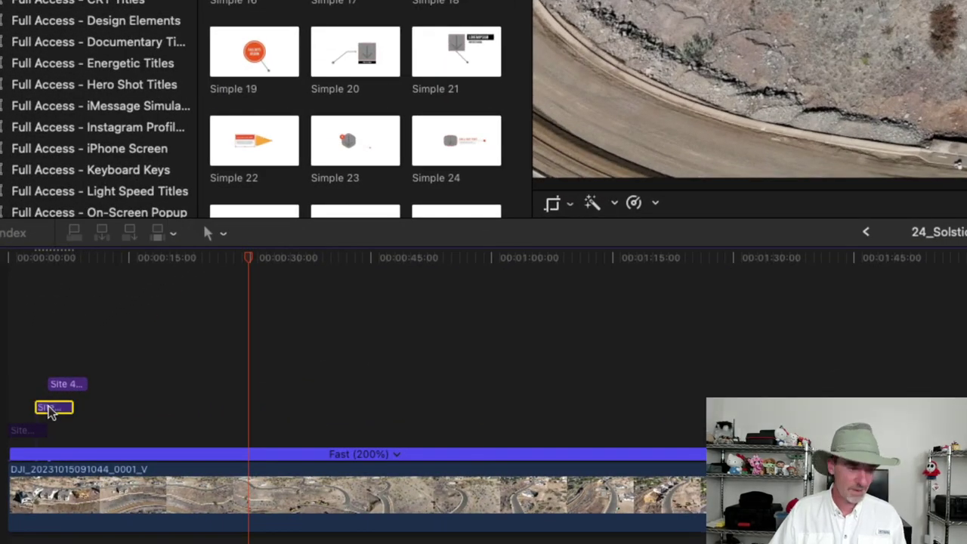
{"action": "left_click", "coordinate": [25, 431]}
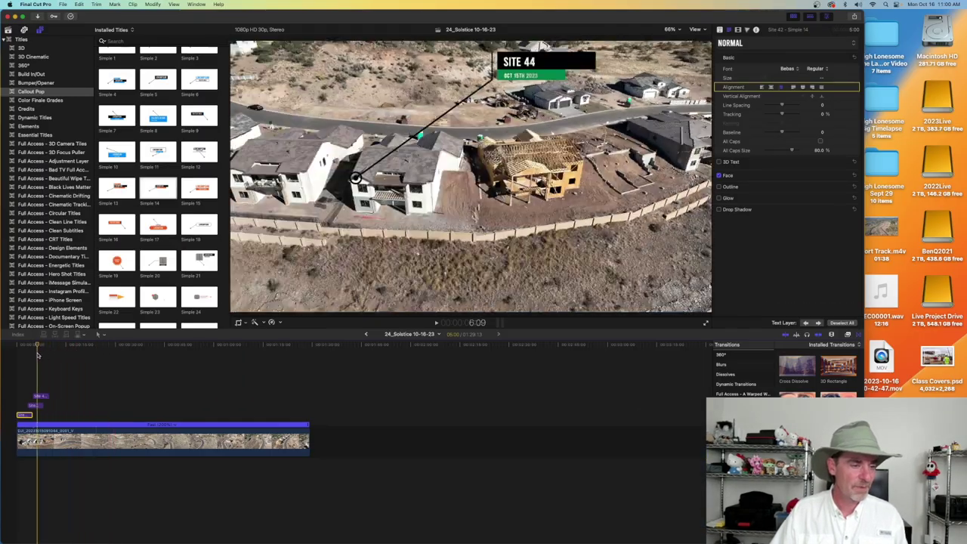
Review playback, then enable Flip on the SITE 44 title so its label sits left.
{"action": "key", "text": "space"}
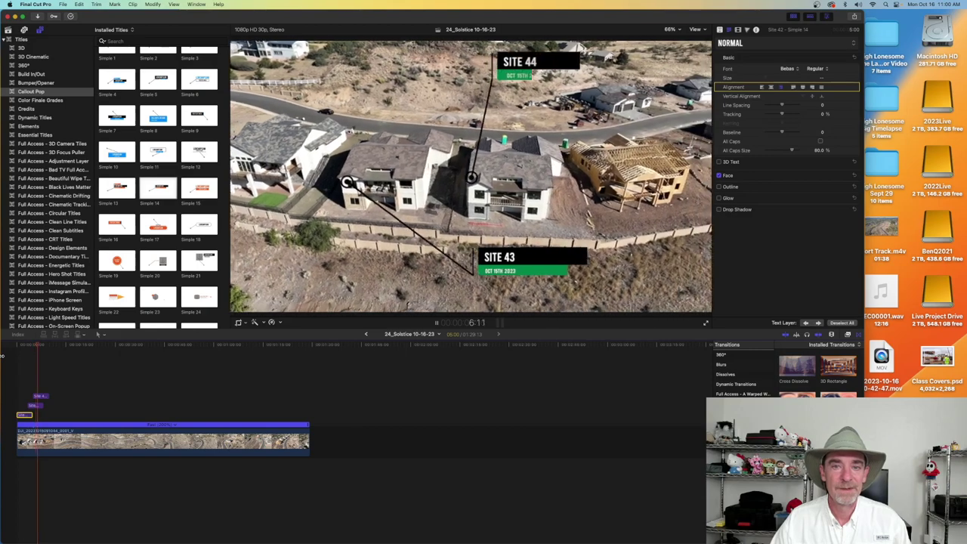
{"action": "key", "text": "space"}
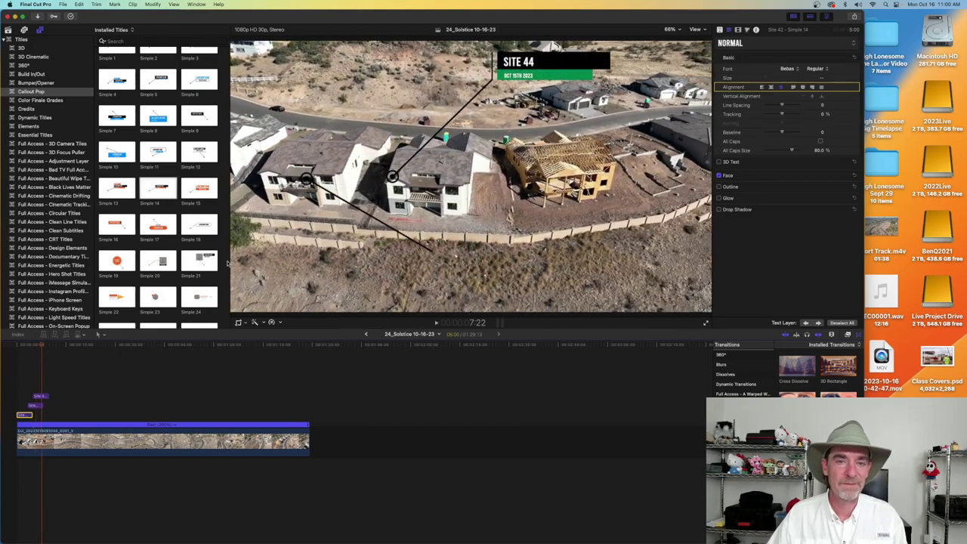
{"action": "left_click", "coordinate": [40, 397]}
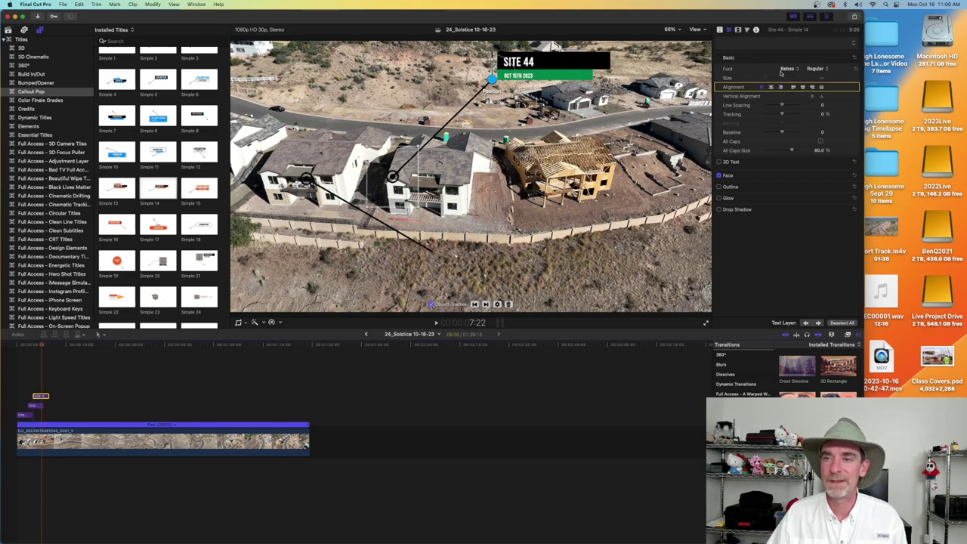
{"action": "left_click", "coordinate": [720, 31]}
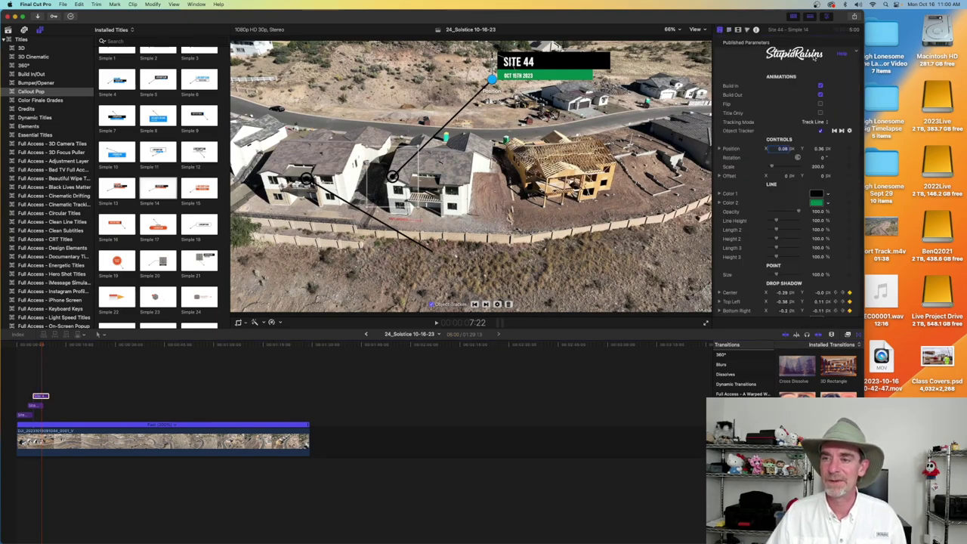
{"action": "left_click", "coordinate": [820, 104]}
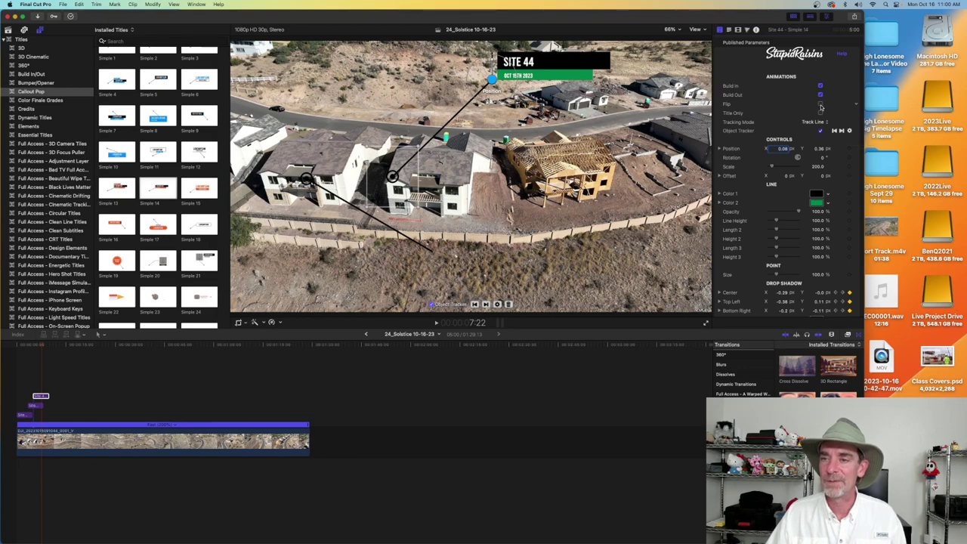
{"action": "left_click", "coordinate": [16, 378]}
{"action": "key", "text": "space"}
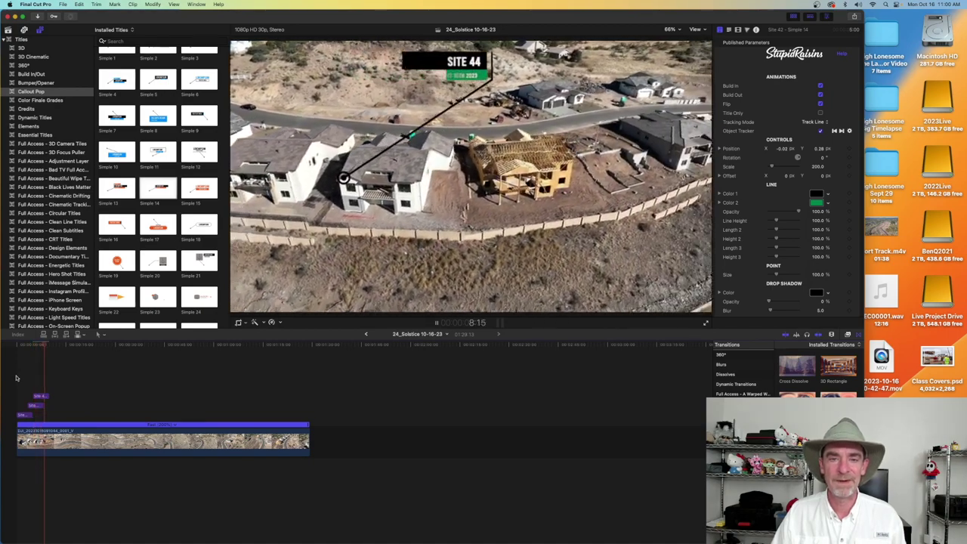
{"action": "key", "text": "space"}
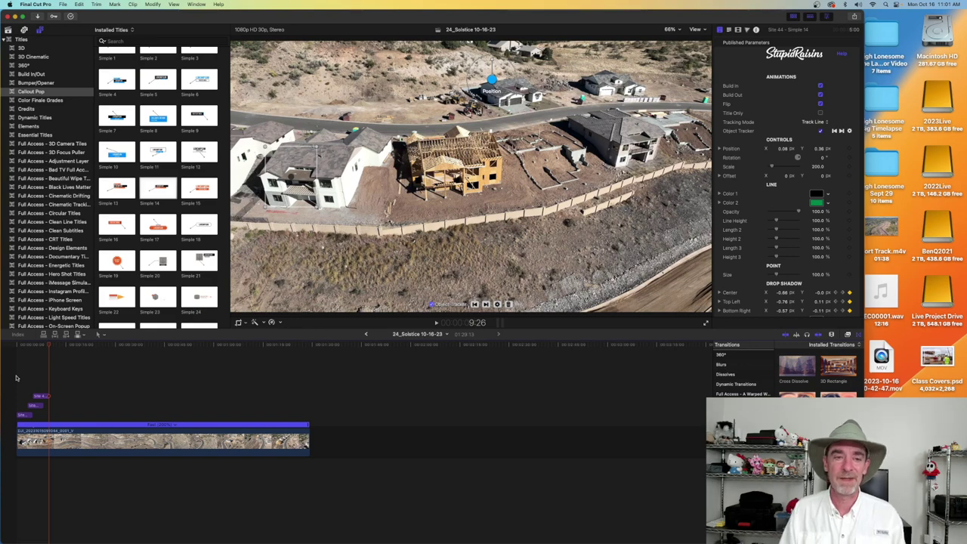
{"action": "left_click_drag", "start_coordinate": [47, 345], "coordinate": [28, 345]}
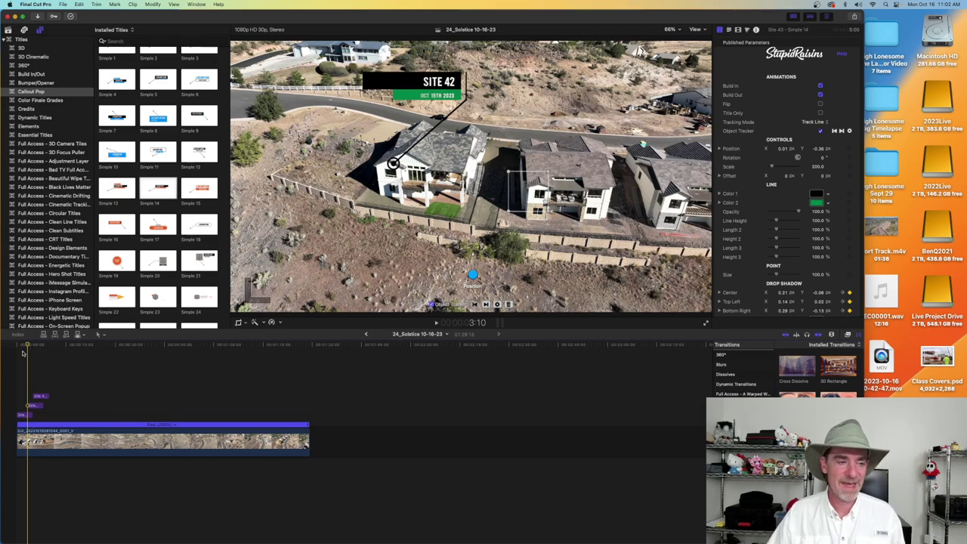
Skim through the later drone footage across the timeline.
{"action": "left_click_drag", "start_coordinate": [28, 345], "coordinate": [113, 352]}
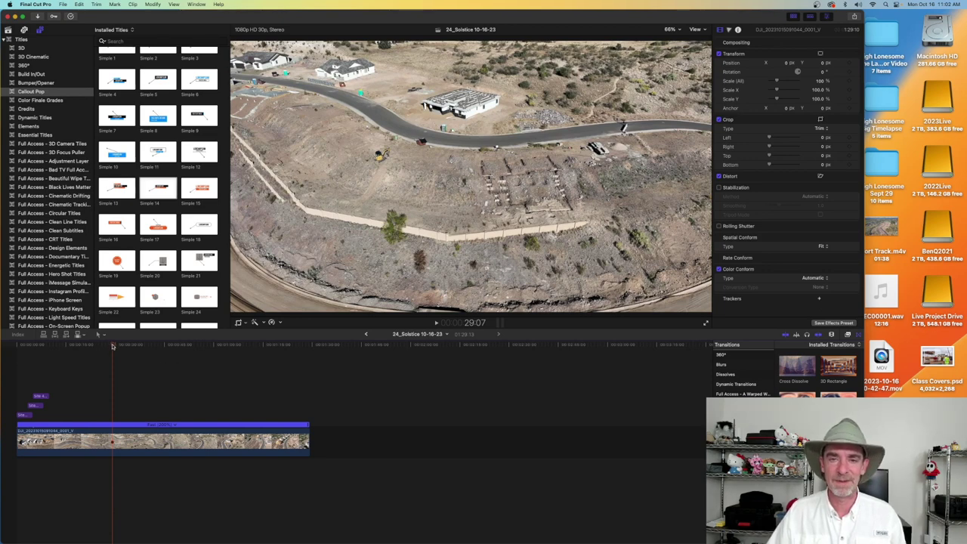
{"action": "left_click_drag", "start_coordinate": [113, 346], "coordinate": [19, 369]}
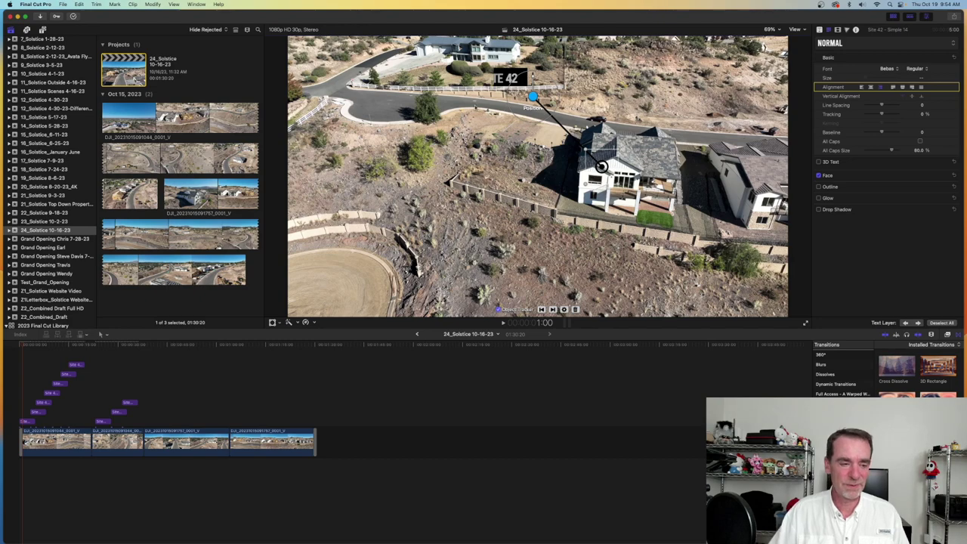
Play the 1:30:20 drone edit back from the start of the timeline.
{"action": "left_click", "coordinate": [19, 345]}
{"action": "key", "text": "space"}
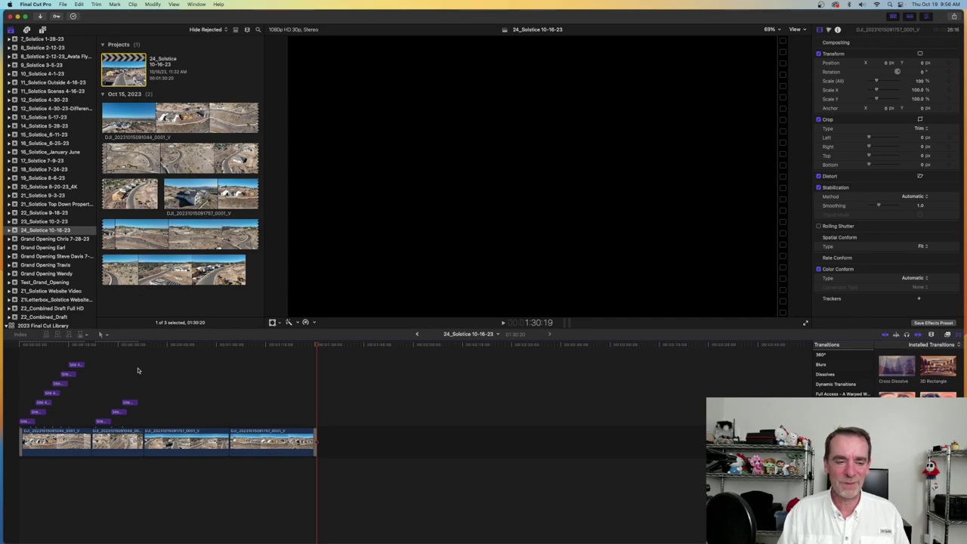
Place the playhead at 1:29:20 on the closing shot of the white hillside houses.
{"action": "left_click", "coordinate": [302, 346]}
{"action": "left_click_drag", "start_coordinate": [302, 346], "coordinate": [314, 346]}
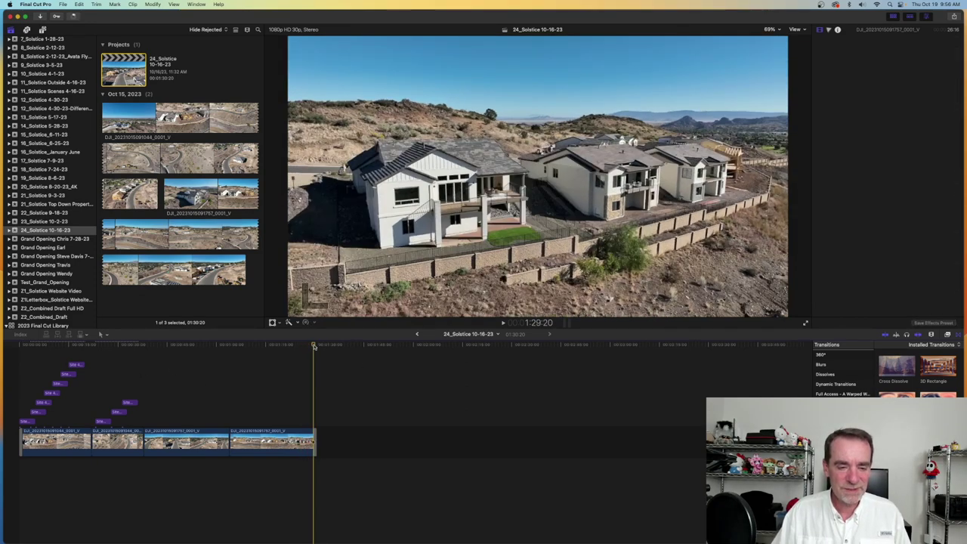